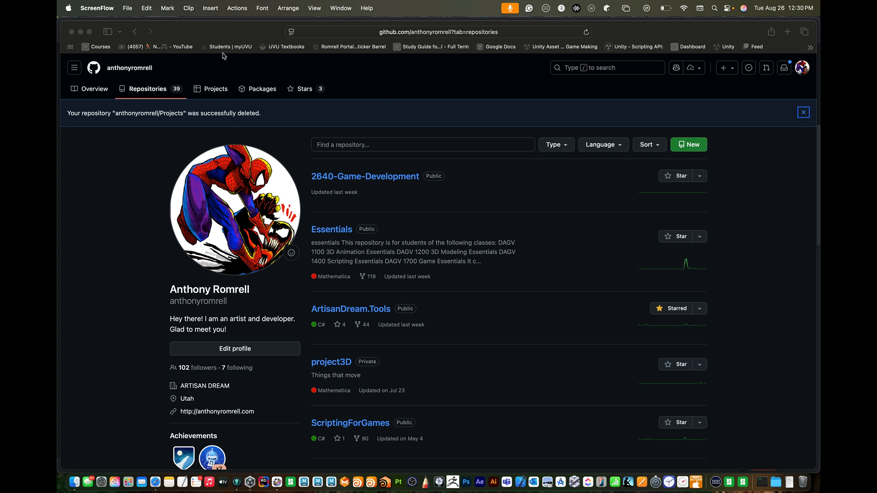
Start a new GitHub repository and name it projects.
{"action": "left_click", "coordinate": [695, 147]}
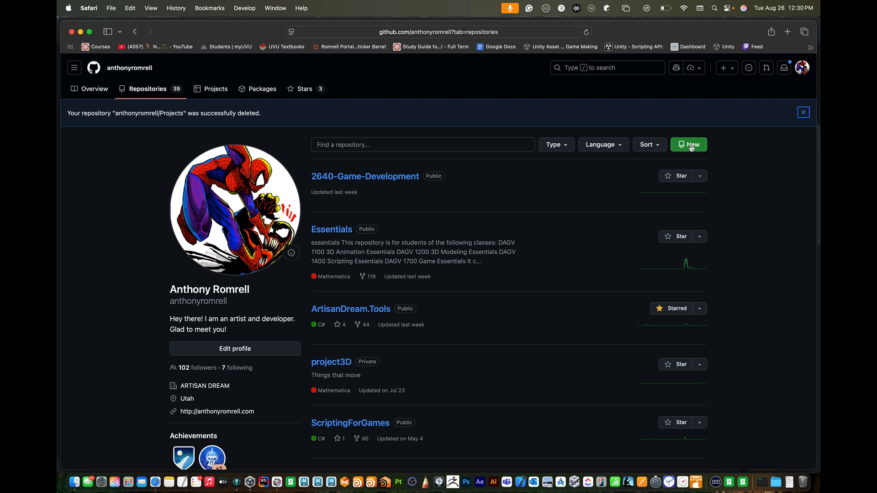
{"action": "left_click", "coordinate": [691, 146]}
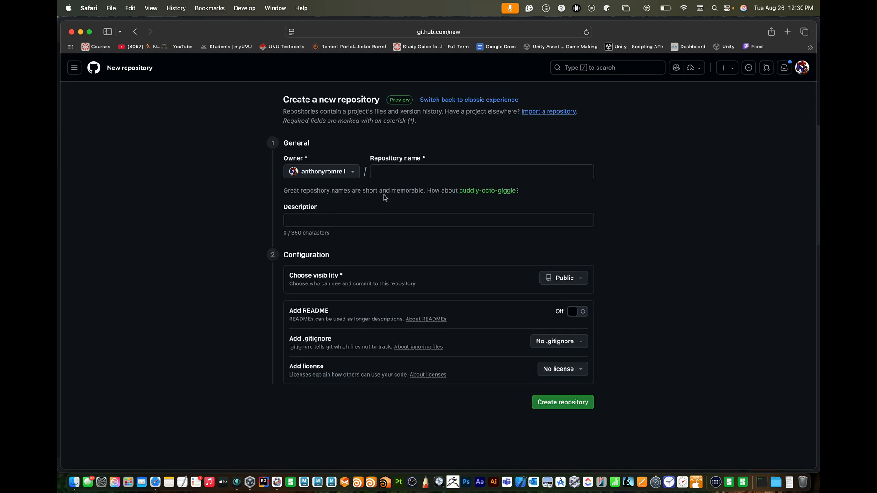
{"action": "left_click", "coordinate": [389, 174]}
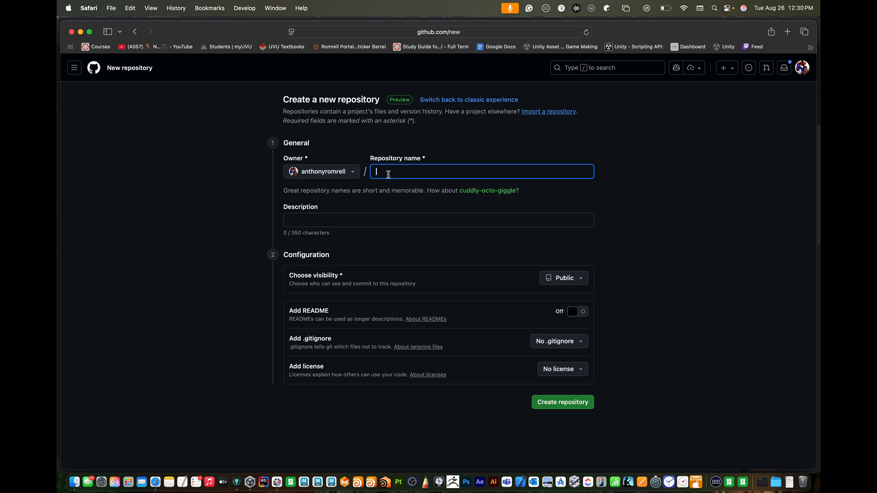
{"action": "type", "text": "pr"}
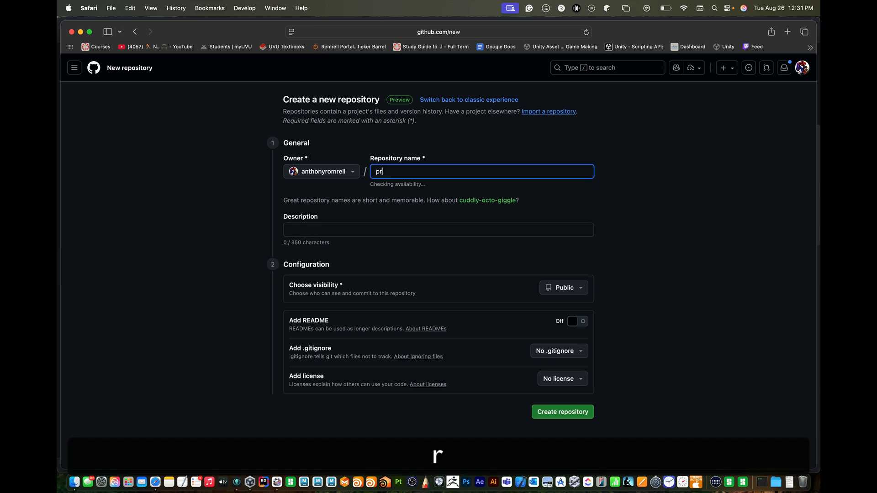
{"action": "type", "text": "ojects"}
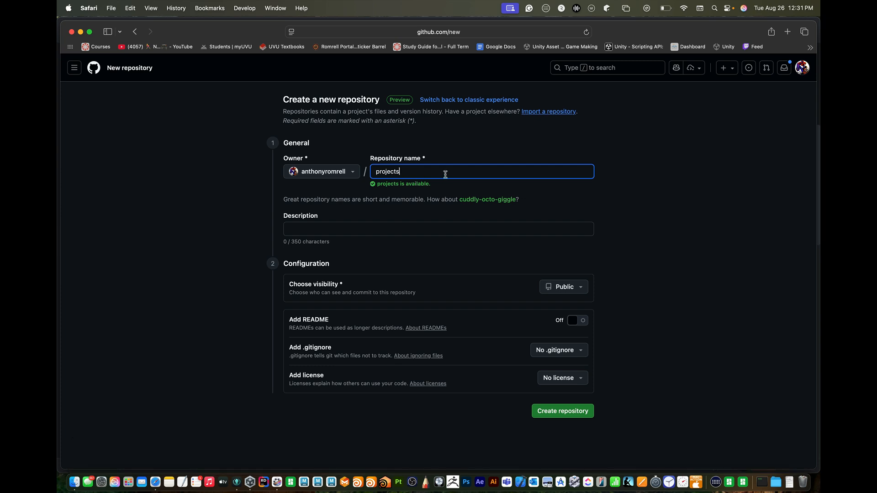
{"action": "left_click", "coordinate": [562, 206]}
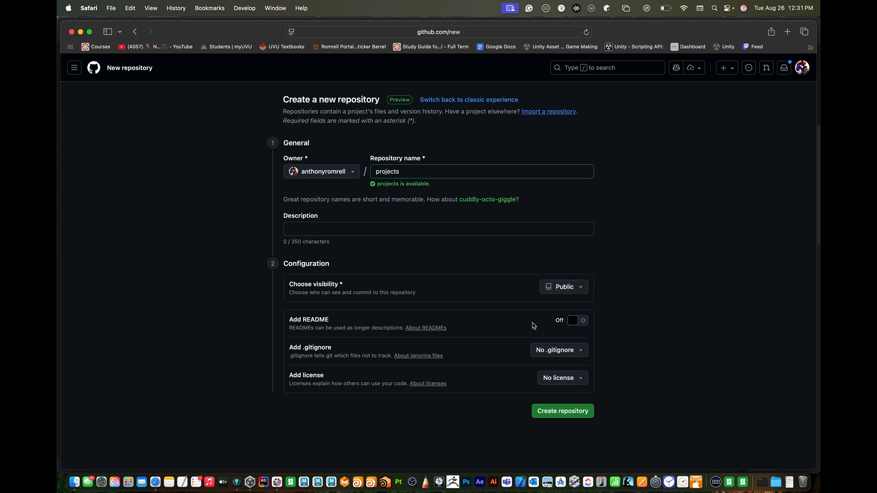
Create the repository with a README and the Unity .gitignore template.
{"action": "left_click", "coordinate": [575, 322]}
{"action": "left_click", "coordinate": [560, 355]}
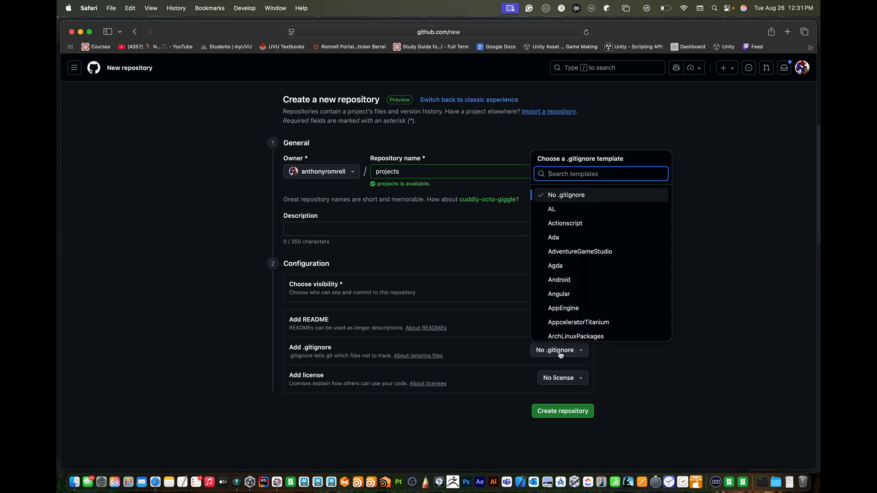
{"action": "type", "text": "uni"}
{"action": "key", "text": "Down"}
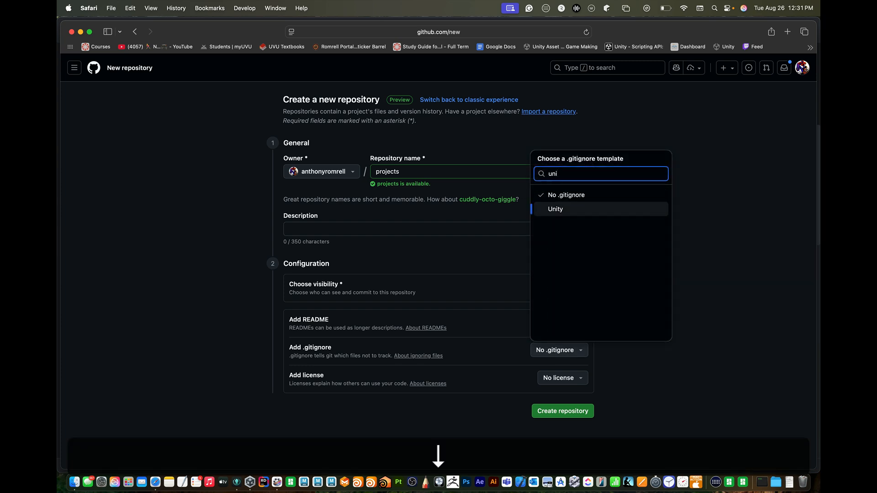
{"action": "key", "text": "Return"}
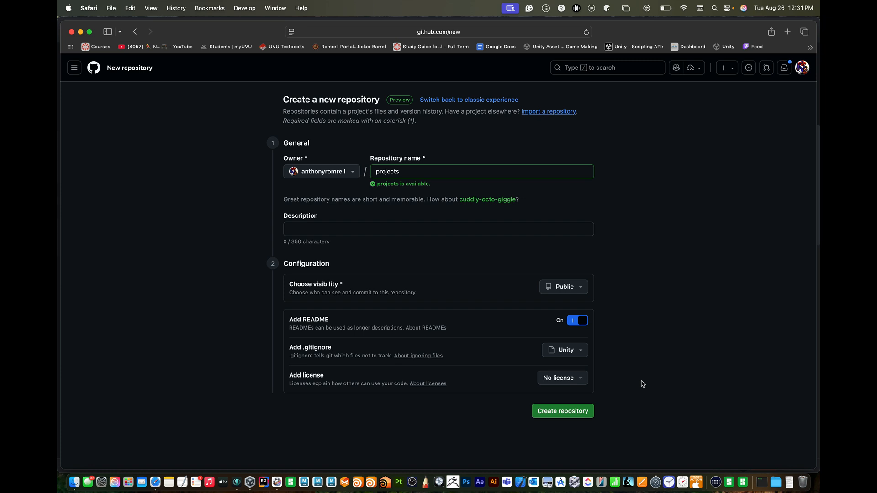
{"action": "left_click", "coordinate": [569, 412]}
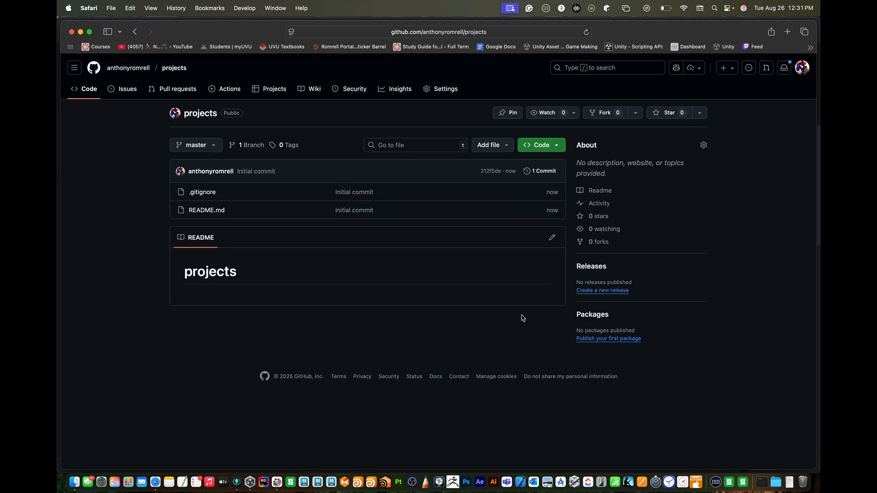
Copy the HTTPS clone URL of the projects repository.
{"action": "left_click", "coordinate": [557, 145]}
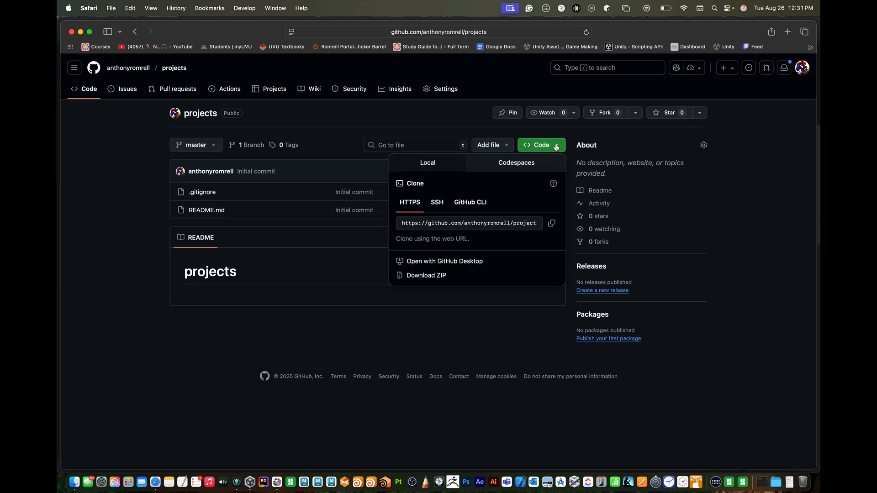
{"action": "left_click", "coordinate": [551, 223]}
{"action": "left_click", "coordinate": [500, 336]}
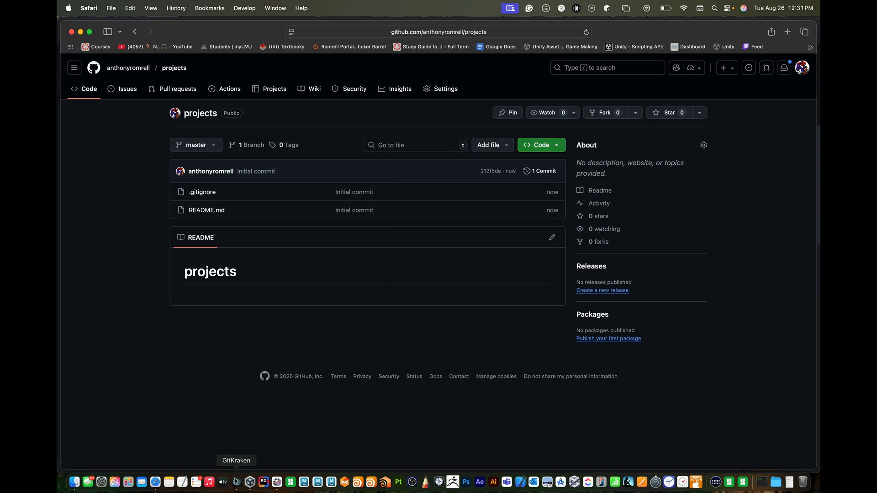
Switch to GitKraken and check the GitHub account connection in the integration preferences.
{"action": "left_click", "coordinate": [236, 482]}
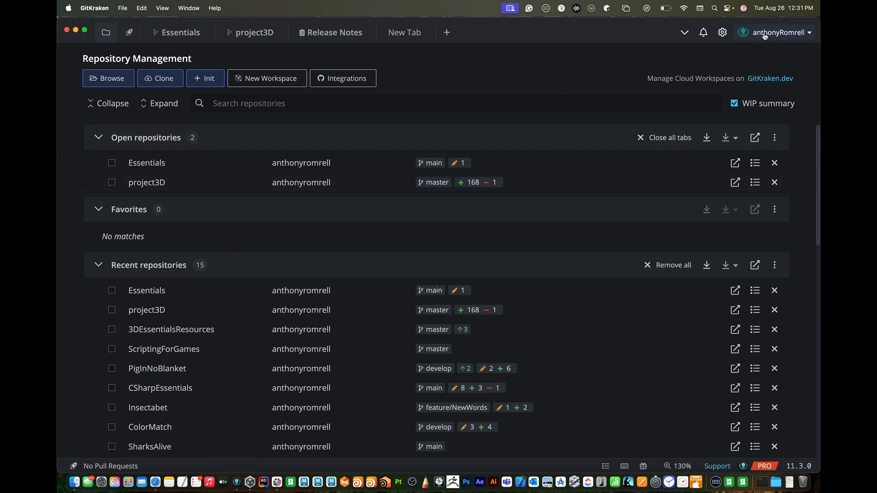
{"action": "left_click", "coordinate": [722, 32]}
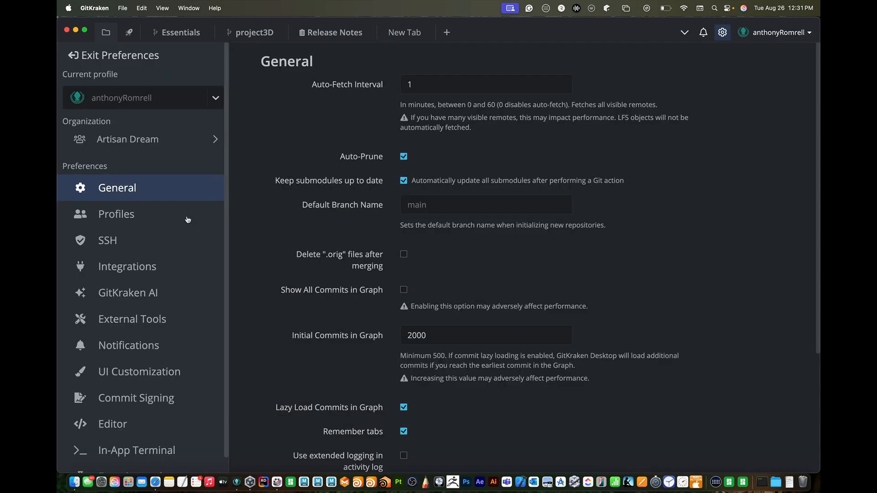
{"action": "left_click", "coordinate": [153, 266]}
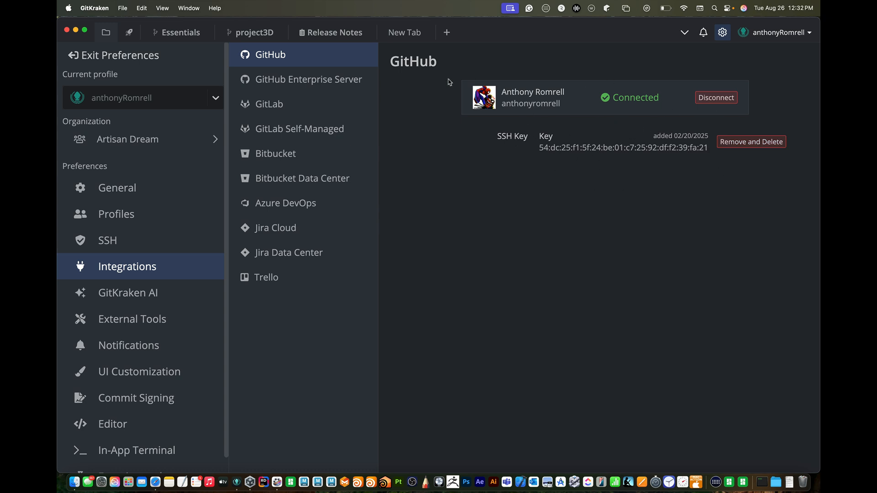
{"action": "left_click", "coordinate": [114, 55]}
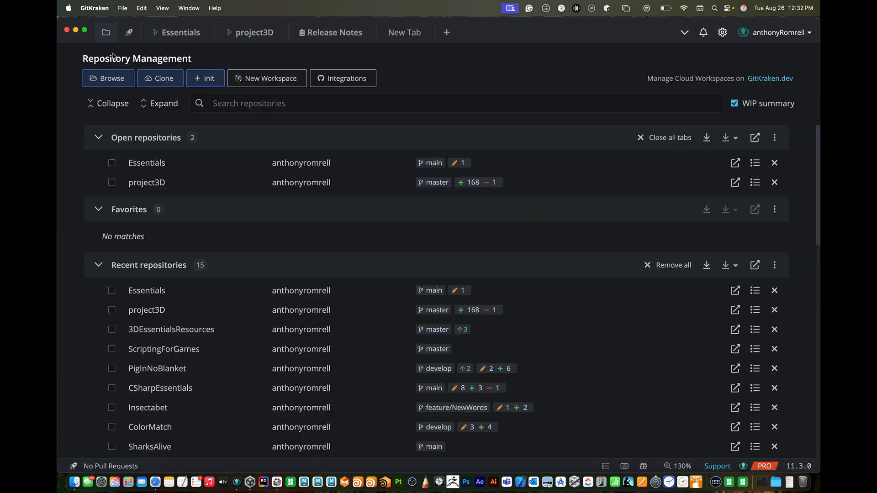
Start cloning a repository by URL, using the copied projects.git address as the source.
{"action": "left_click", "coordinate": [161, 81]}
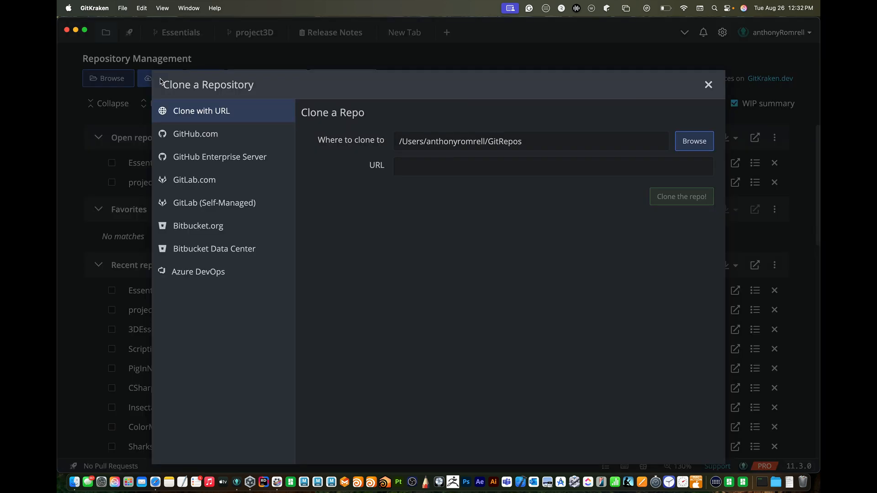
{"action": "left_click", "coordinate": [414, 167]}
{"action": "key", "text": "super+v"}
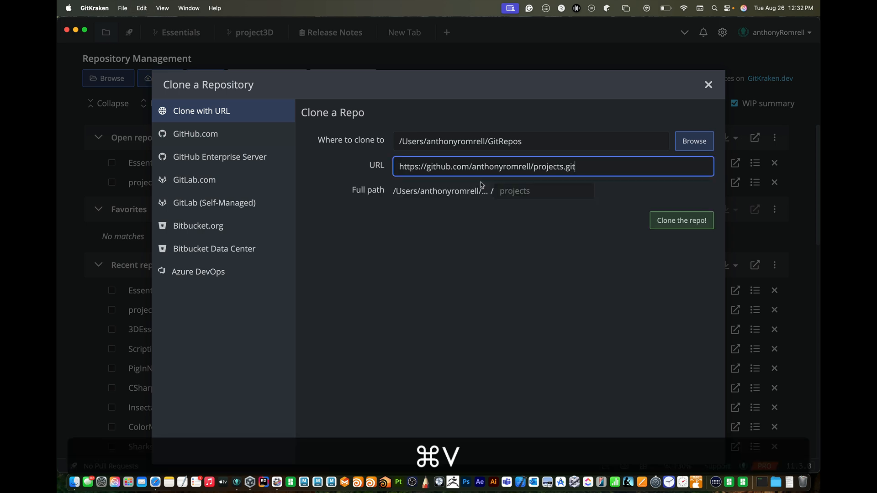
{"action": "left_click", "coordinate": [530, 192]}
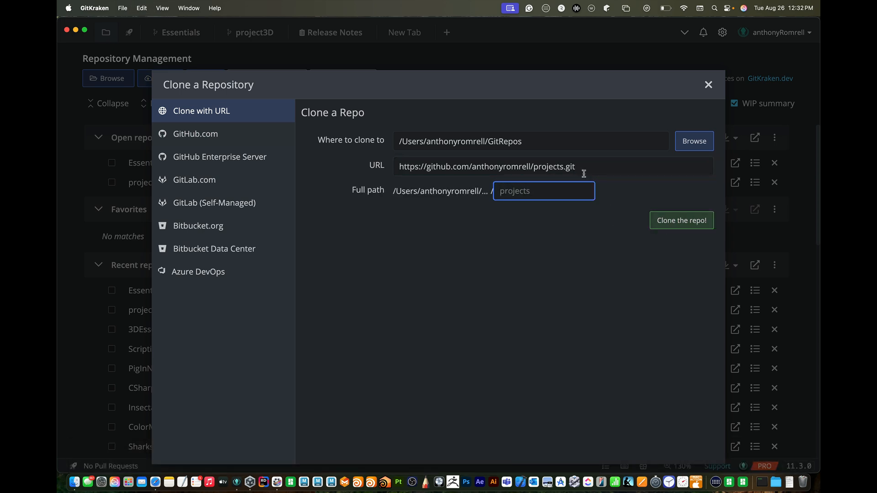
Choose the GitRepos folder as the clone destination, then clone the projects repository and open it.
{"action": "left_click", "coordinate": [692, 143]}
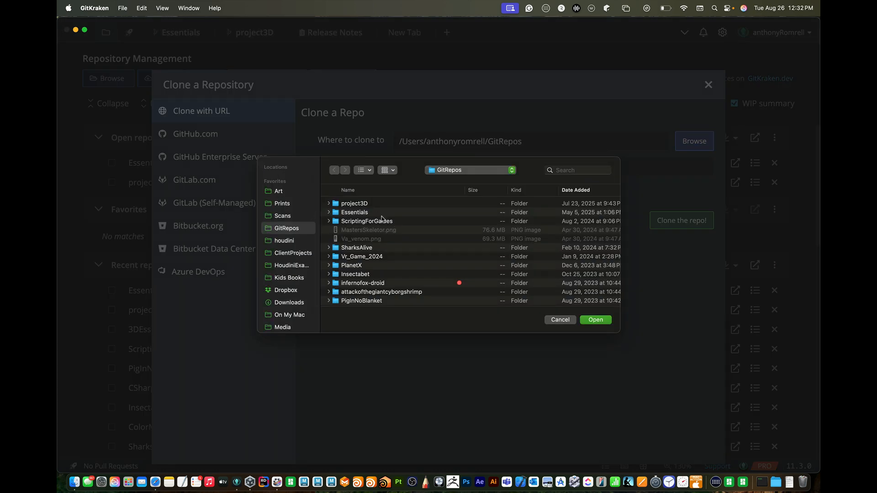
{"action": "left_click", "coordinate": [446, 172]}
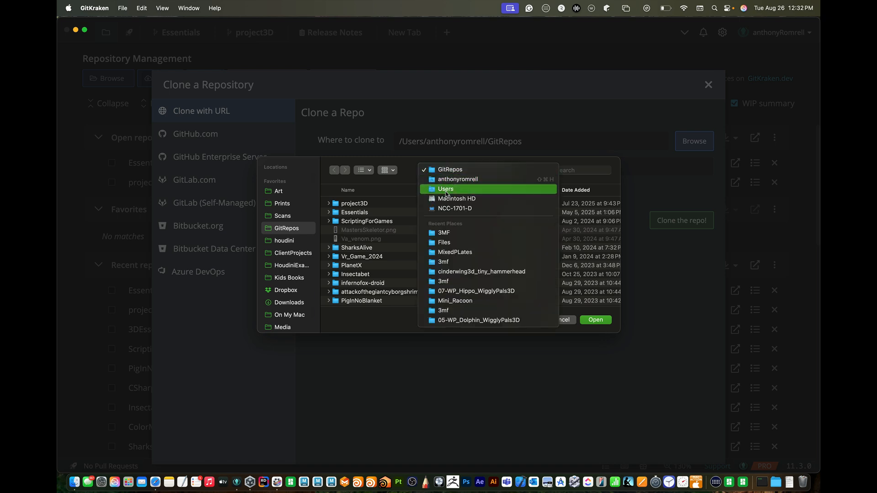
{"action": "left_click", "coordinate": [409, 182]}
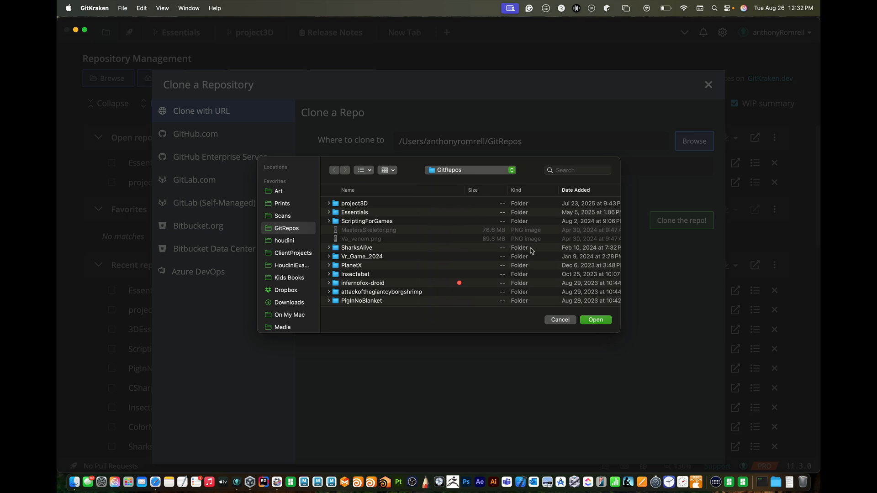
{"action": "left_click", "coordinate": [592, 320]}
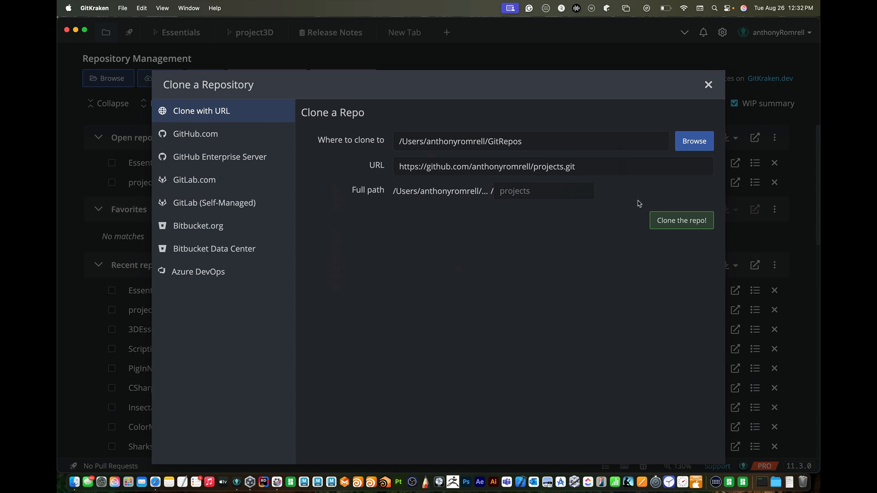
{"action": "left_click", "coordinate": [679, 221]}
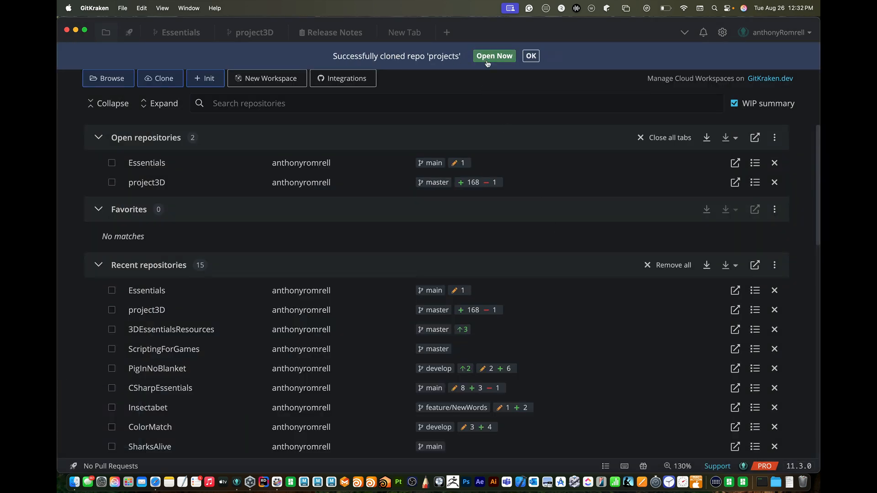
{"action": "left_click", "coordinate": [500, 58]}
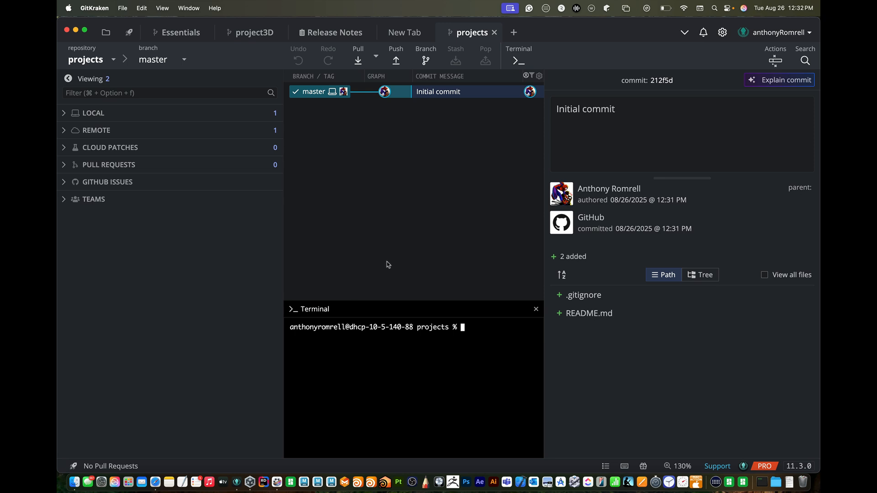
Switch to Maya and set the project to the projects folder in GitRepos, creating a default workspace there.
{"action": "key", "text": "shift+super"}
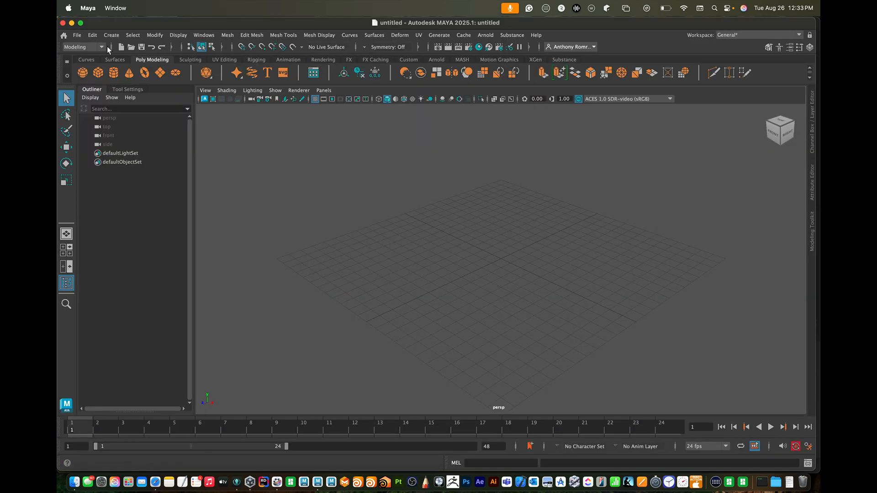
{"action": "left_click", "coordinate": [75, 35]}
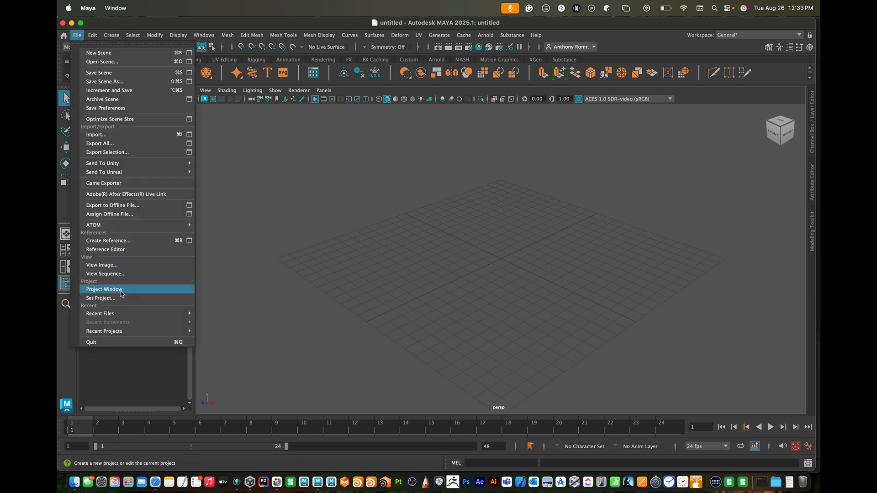
{"action": "left_click", "coordinate": [101, 298]}
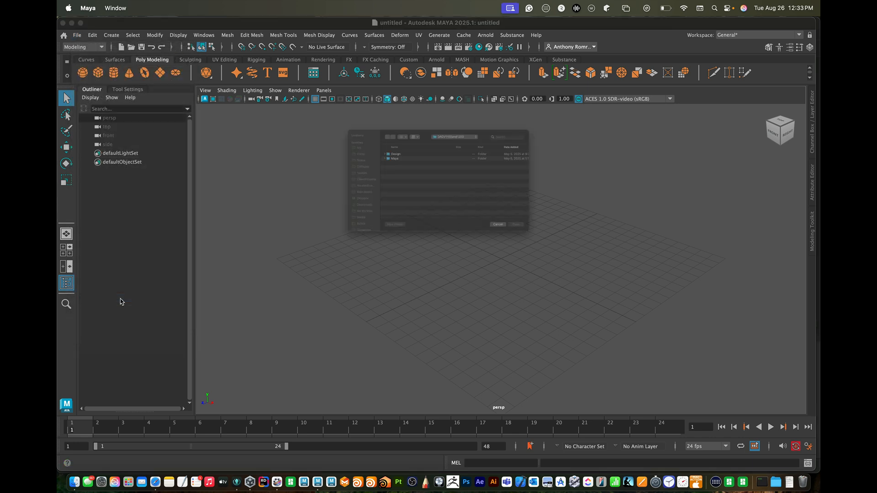
{"action": "left_click", "coordinate": [442, 100]}
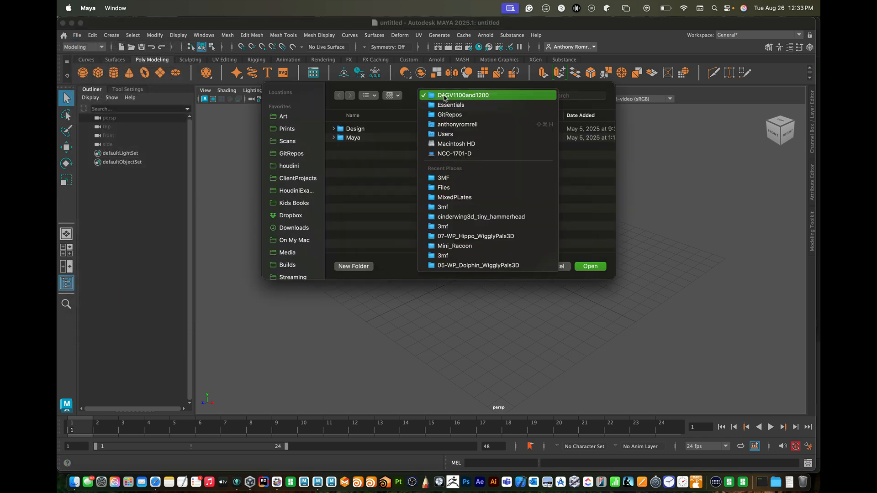
{"action": "left_click", "coordinate": [297, 156]}
{"action": "left_click", "coordinate": [293, 155]}
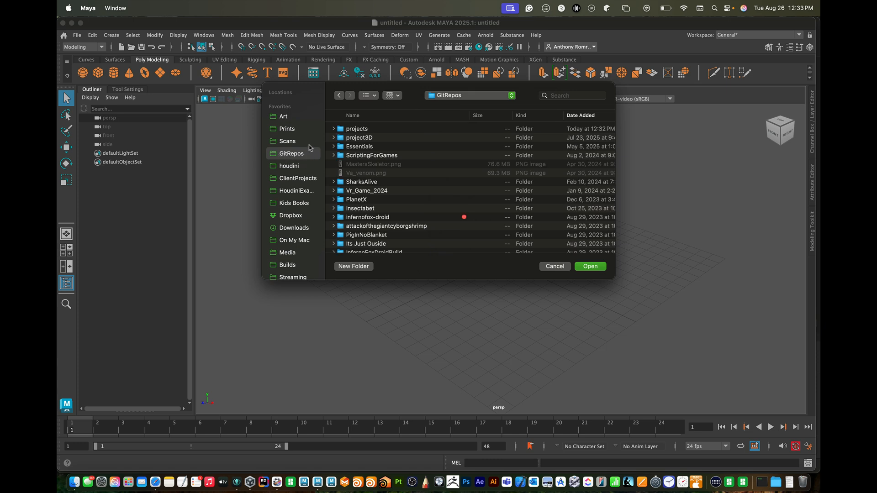
{"action": "left_click", "coordinate": [357, 130]}
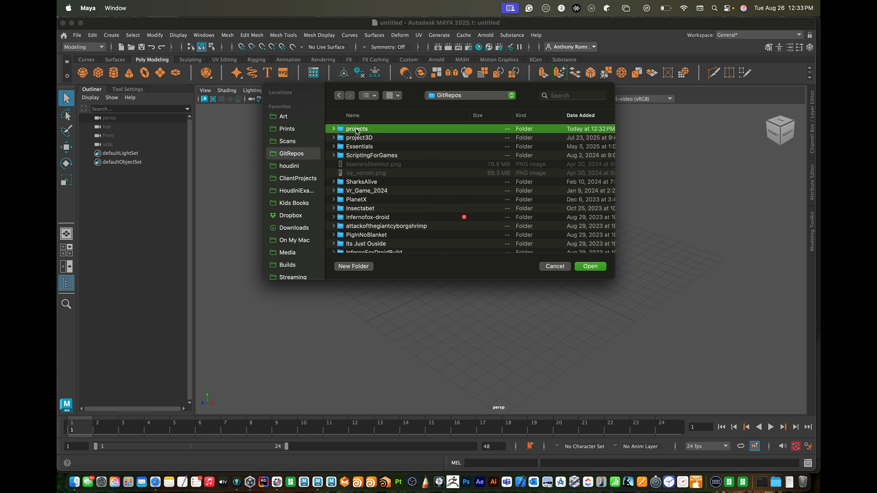
{"action": "left_click", "coordinate": [590, 268]}
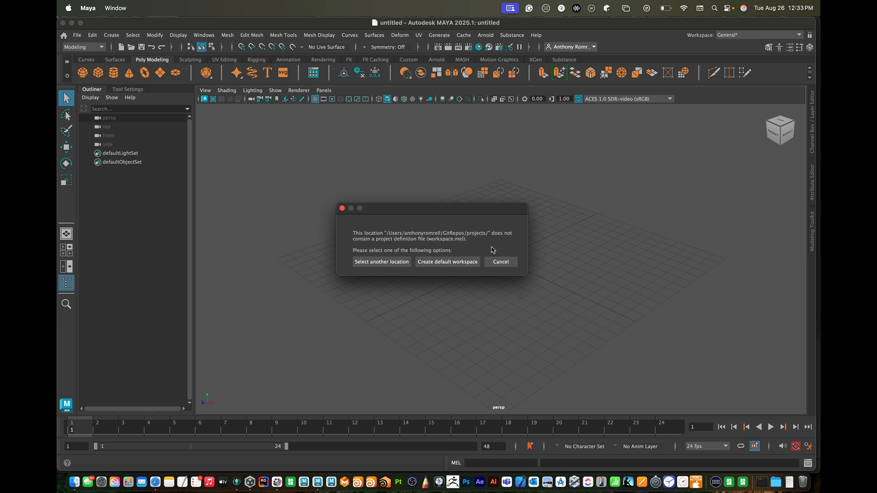
{"action": "left_click", "coordinate": [444, 262]}
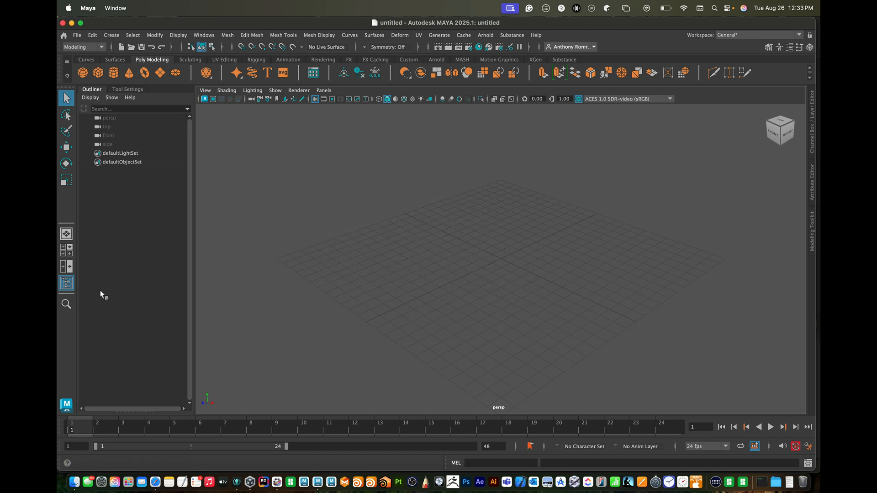
Switch to Finder and create a folder named Maya inside the projects folder in GitRepos.
{"action": "left_click", "coordinate": [75, 481]}
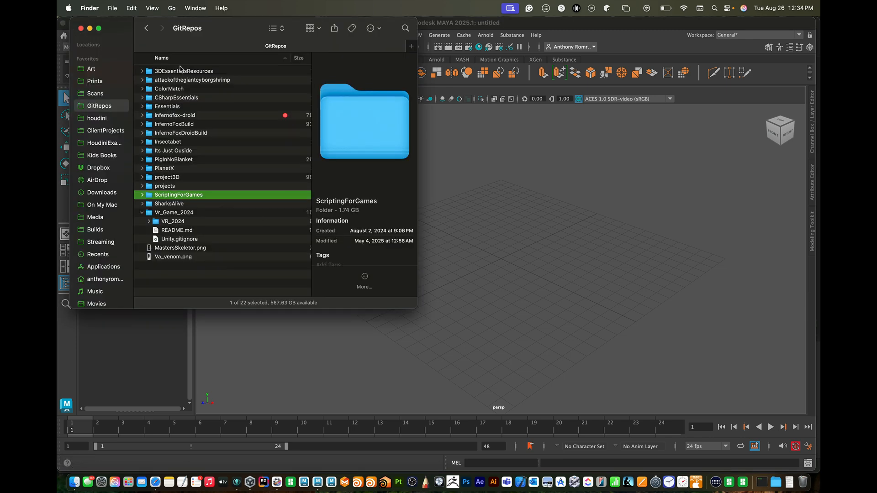
{"action": "double_click", "coordinate": [165, 186]}
{"action": "key", "text": "shift+super+n"}
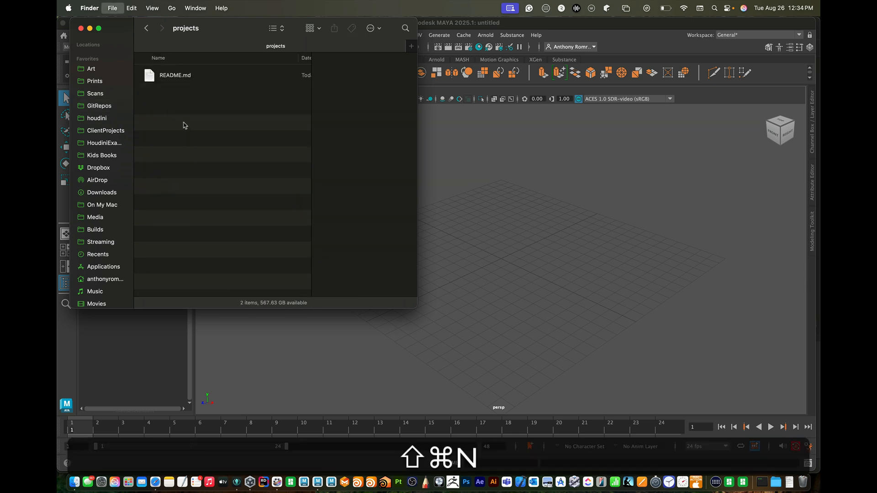
{"action": "type", "text": "Maya"}
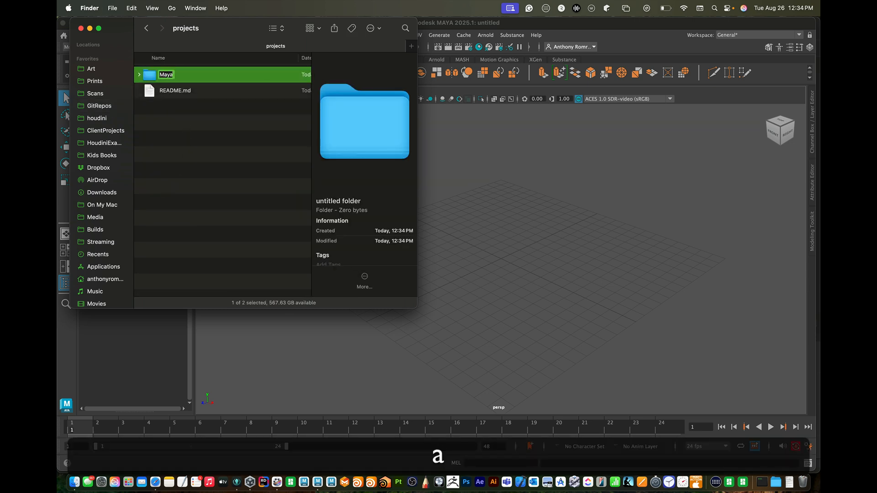
{"action": "key", "text": "Return"}
Back in Maya, set the project to the Maya folder inside GitRepos/projects and create a default workspace there.
{"action": "left_click", "coordinate": [479, 166]}
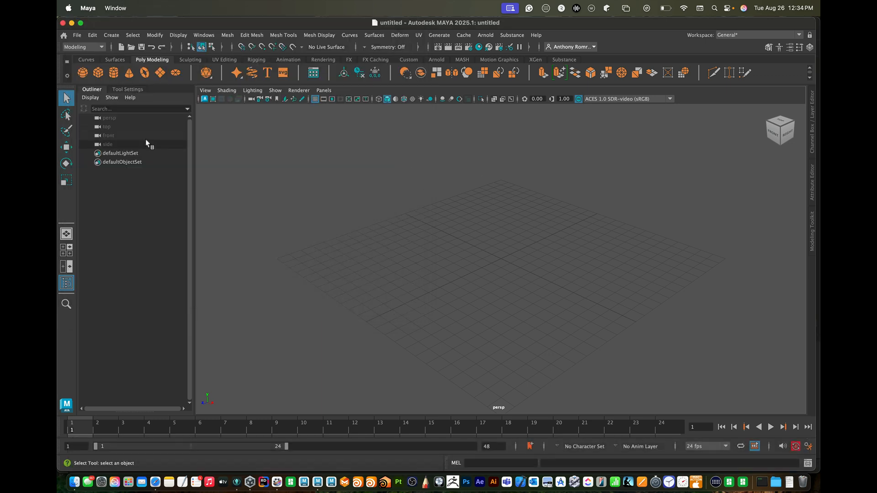
{"action": "left_click", "coordinate": [76, 36]}
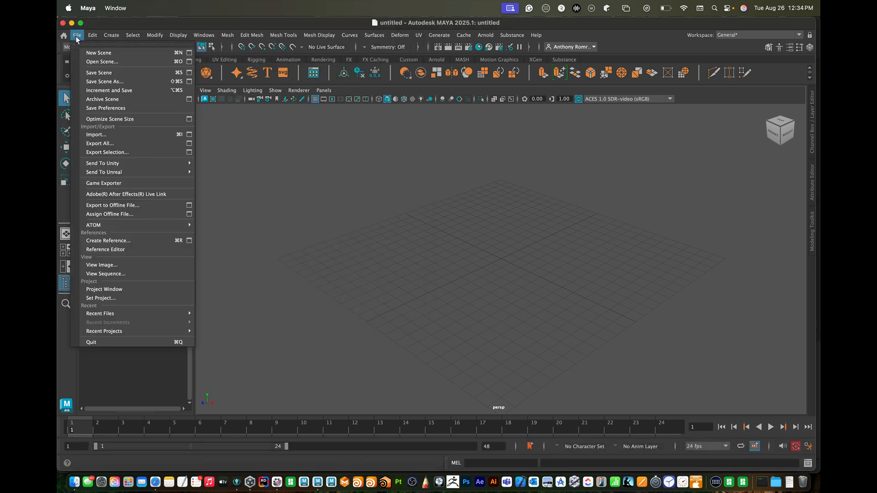
{"action": "left_click", "coordinate": [110, 298]}
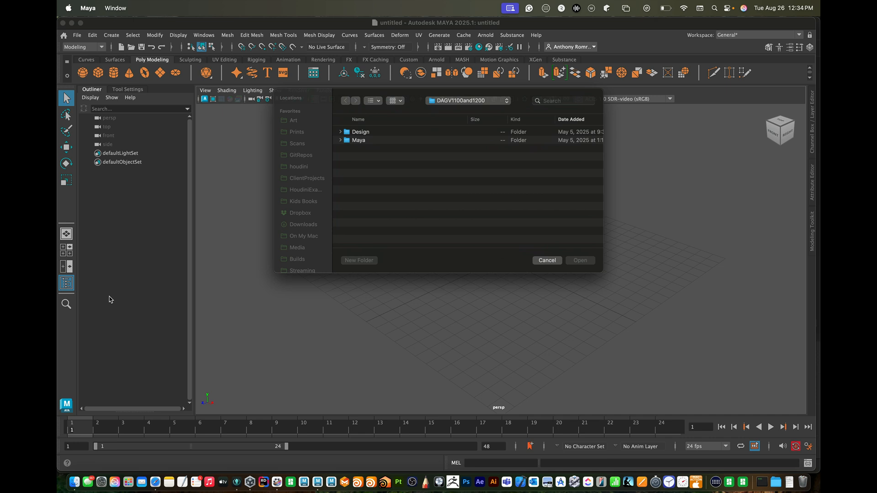
{"action": "left_click", "coordinate": [441, 97]}
{"action": "left_click", "coordinate": [448, 118]}
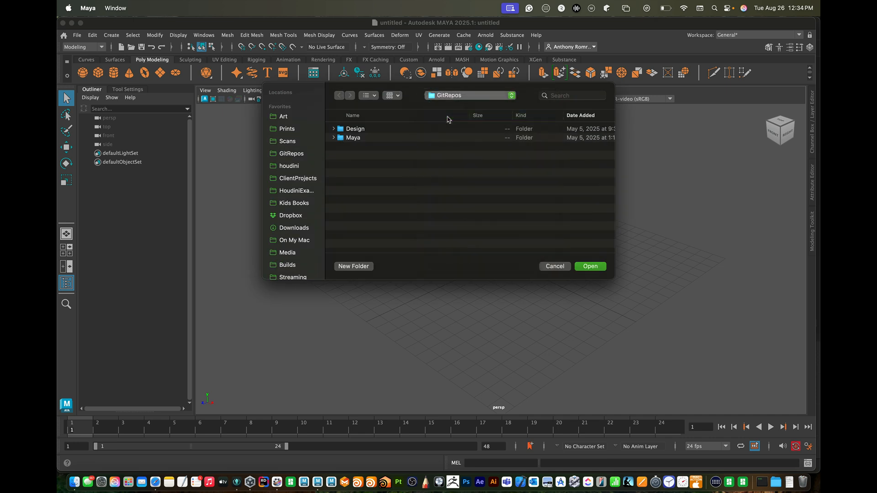
{"action": "left_click", "coordinate": [368, 130]}
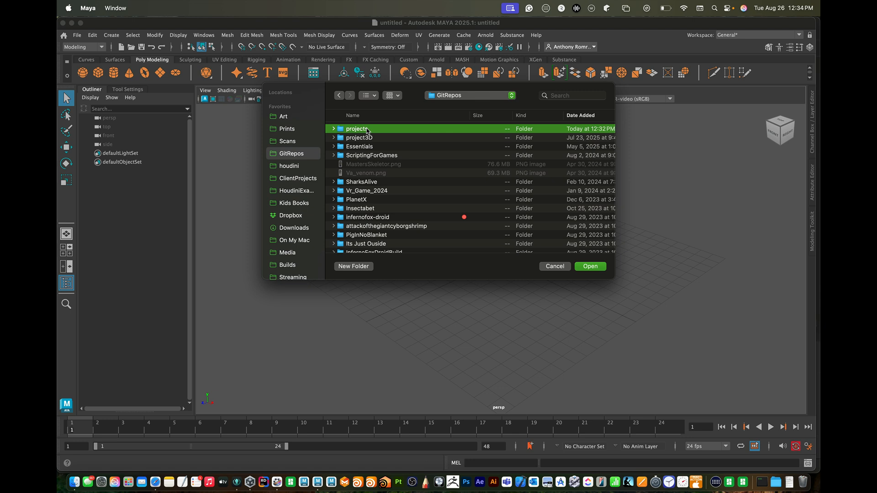
{"action": "double_click", "coordinate": [368, 131]}
{"action": "left_click", "coordinate": [360, 133]}
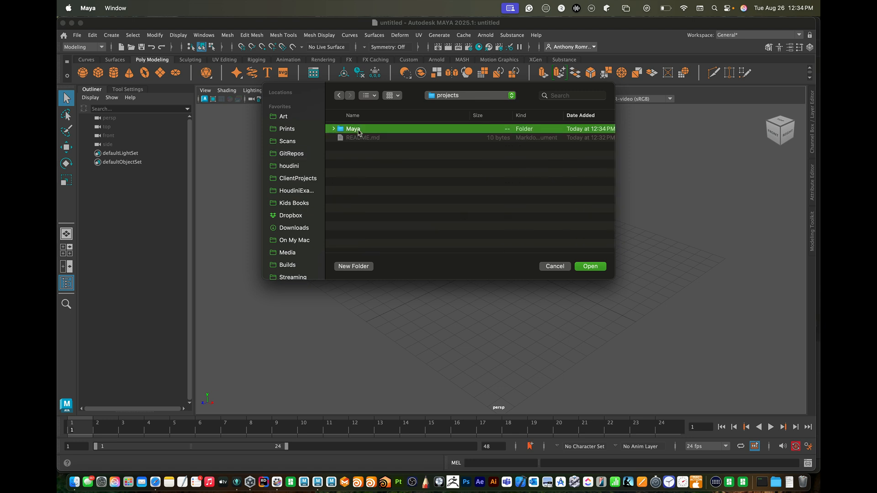
{"action": "left_click", "coordinate": [589, 266]}
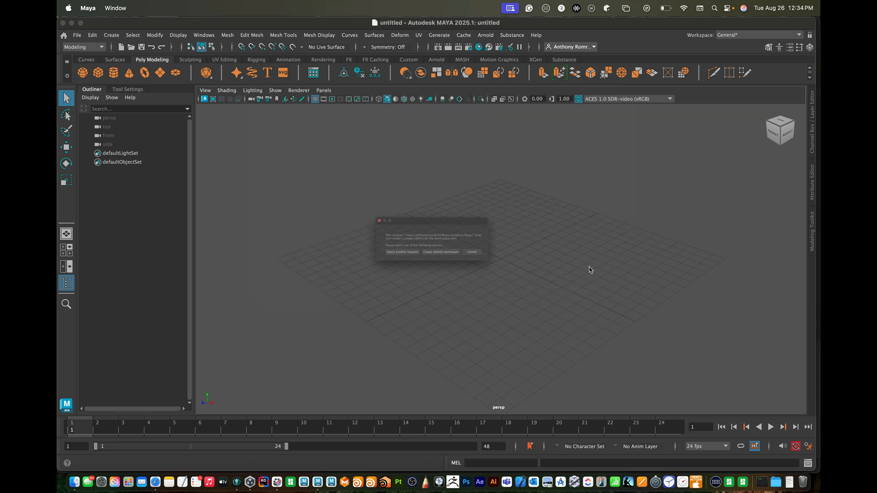
{"action": "left_click", "coordinate": [435, 264]}
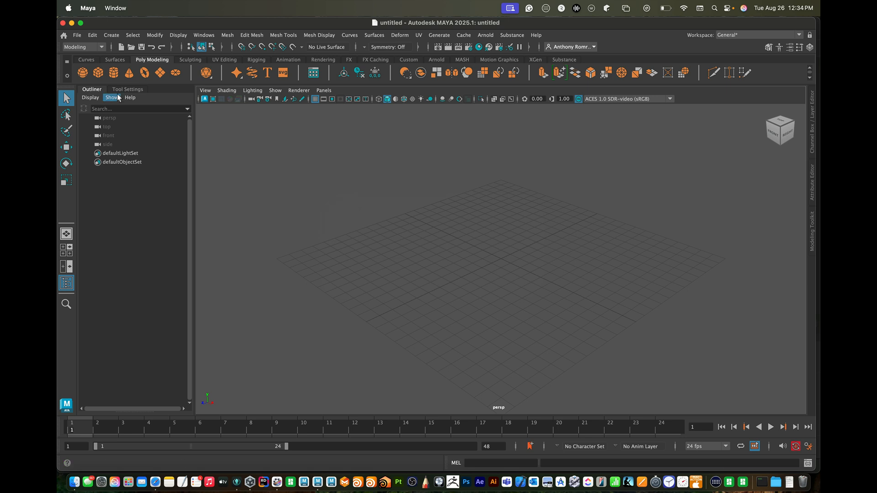
Generate the Maya project's folder structure by accepting the default project locations.
{"action": "left_click", "coordinate": [78, 35]}
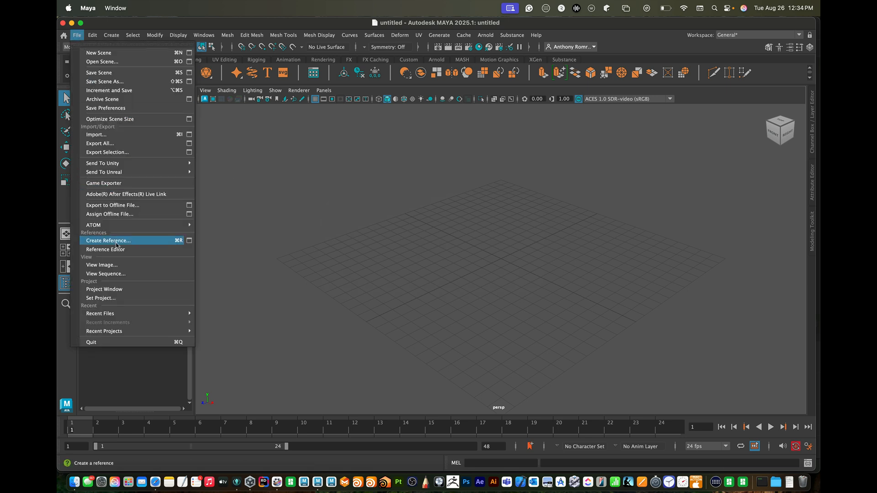
{"action": "left_click", "coordinate": [118, 289]}
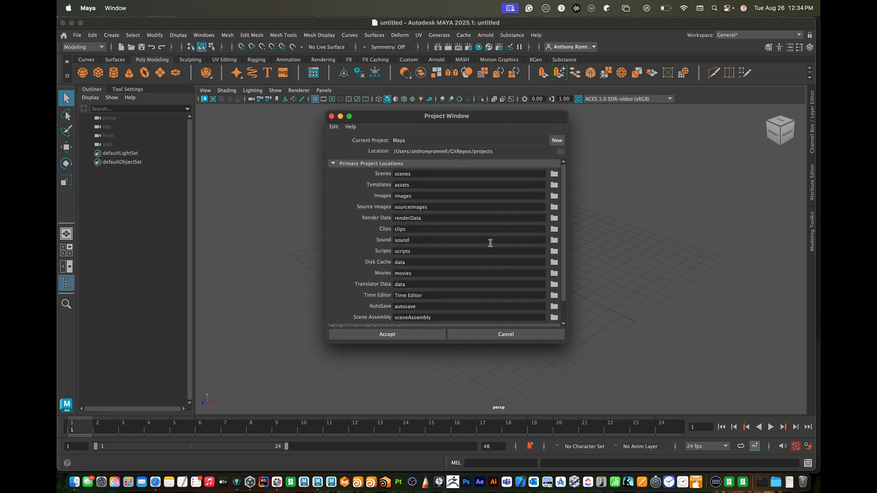
{"action": "left_click", "coordinate": [405, 336]}
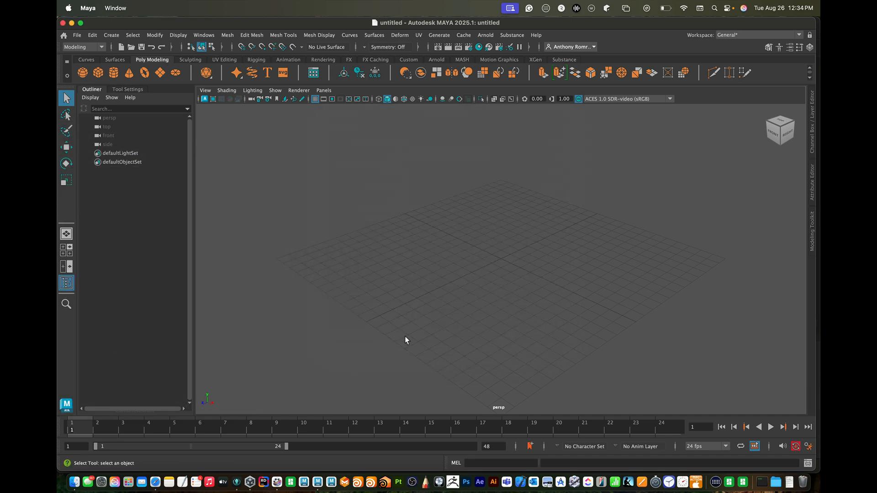
Switch to GitKraken and ignore the unstaged .DS_Store file in the projects repository.
{"action": "key", "text": "super+Tab"}
{"action": "key", "text": "super+Tab"}
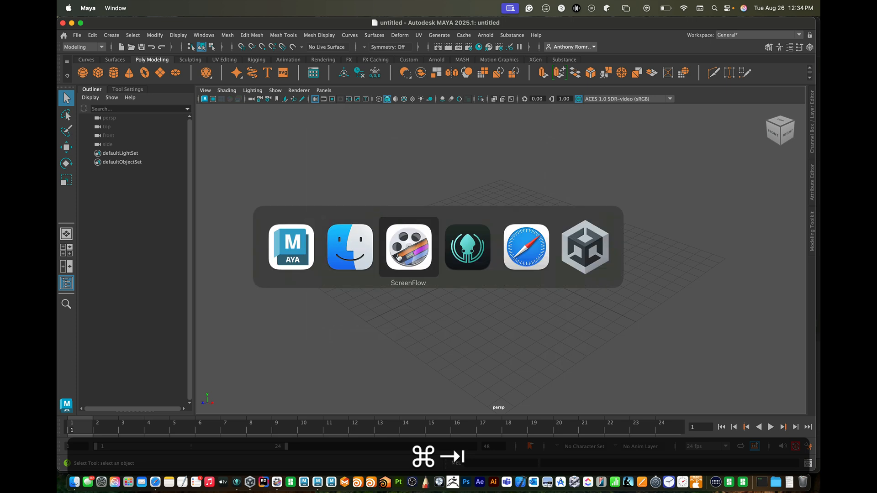
{"action": "key", "text": "super+Tab"}
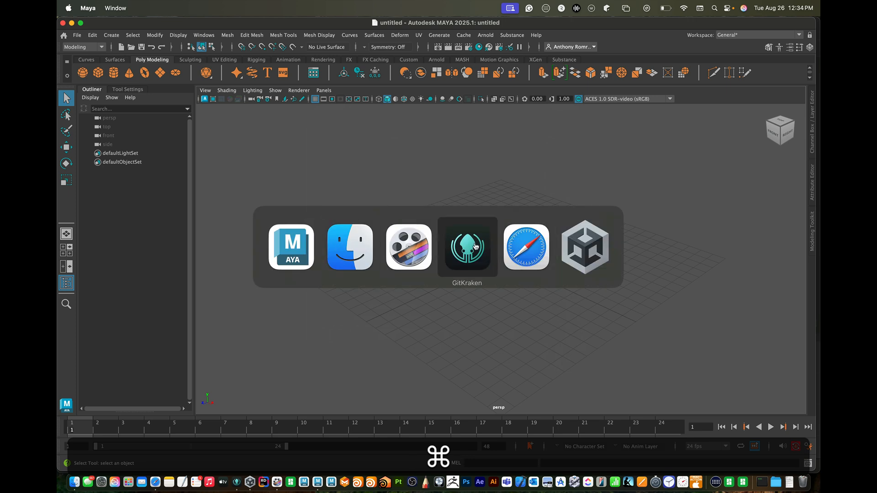
{"action": "left_click", "coordinate": [474, 246]}
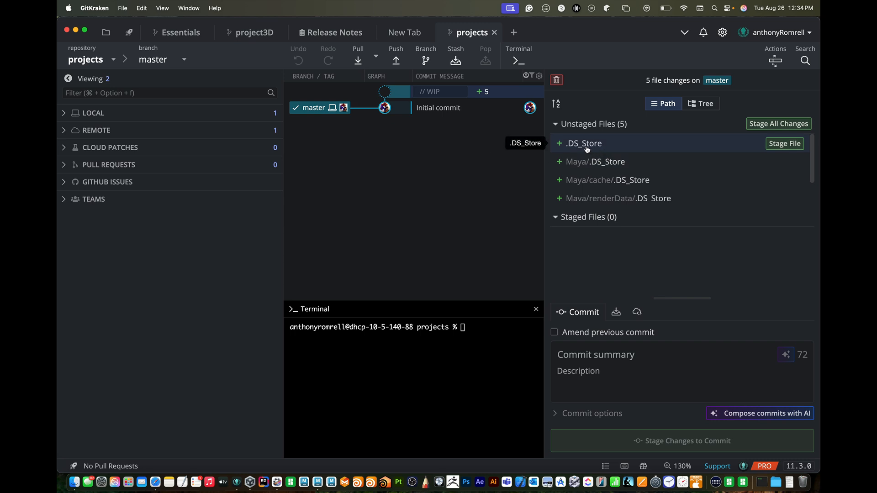
{"action": "right_click", "coordinate": [587, 149]}
{"action": "mouse_move", "coordinate": [601, 162]}
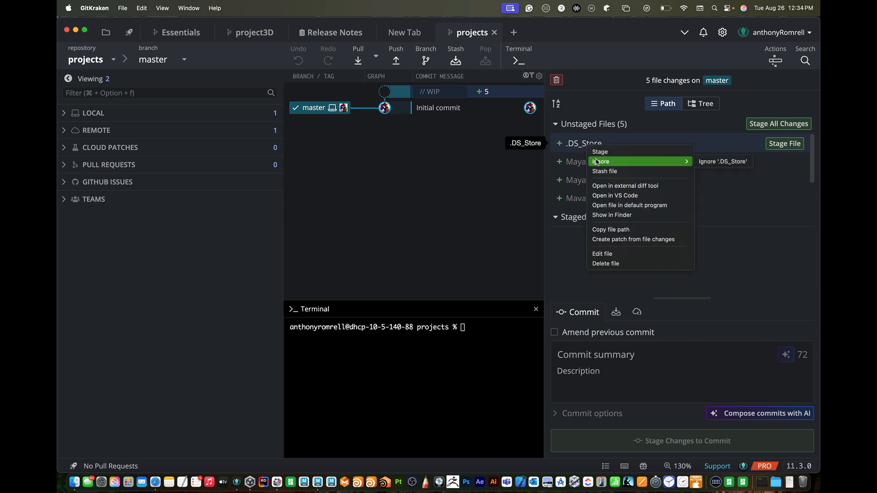
{"action": "left_click", "coordinate": [721, 162]}
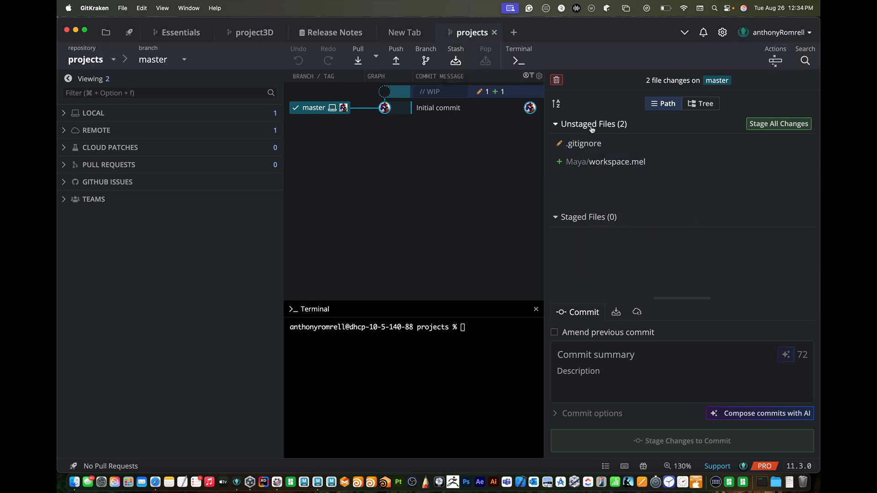
Review the changes in Maya/workspace.mel and .gitignore, and stage all changes.
{"action": "left_click", "coordinate": [591, 166]}
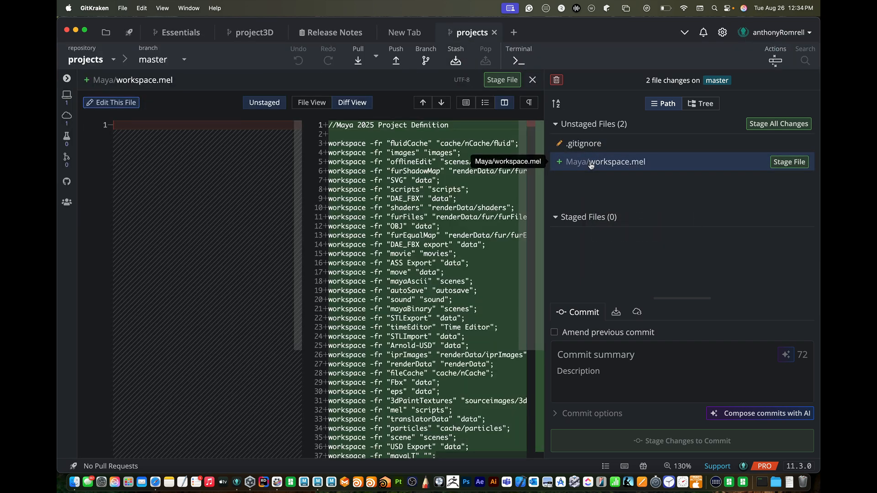
{"action": "left_click", "coordinate": [582, 145]}
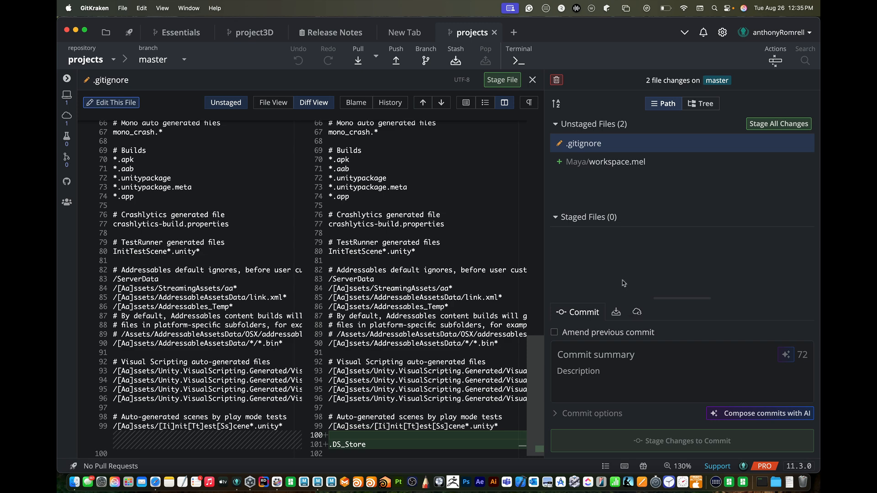
{"action": "left_click", "coordinate": [779, 123]}
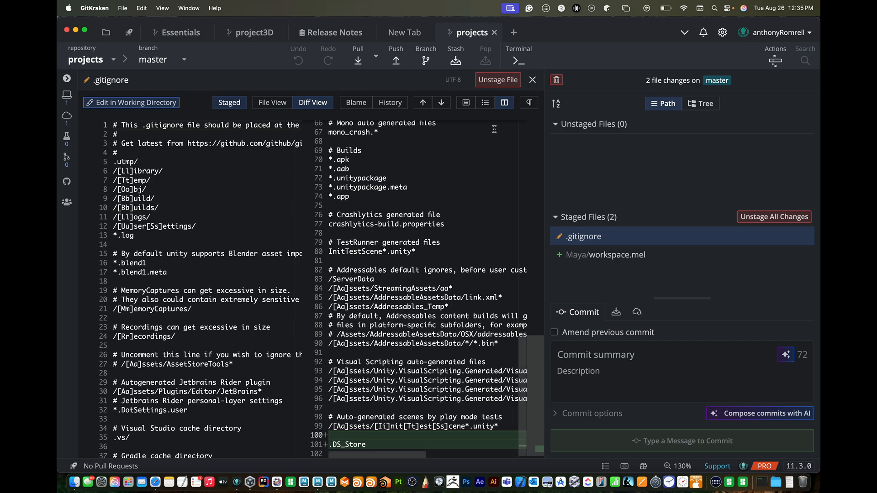
{"action": "scroll", "coordinate": [461, 193], "scroll_direction": "up", "scroll_amount": 6}
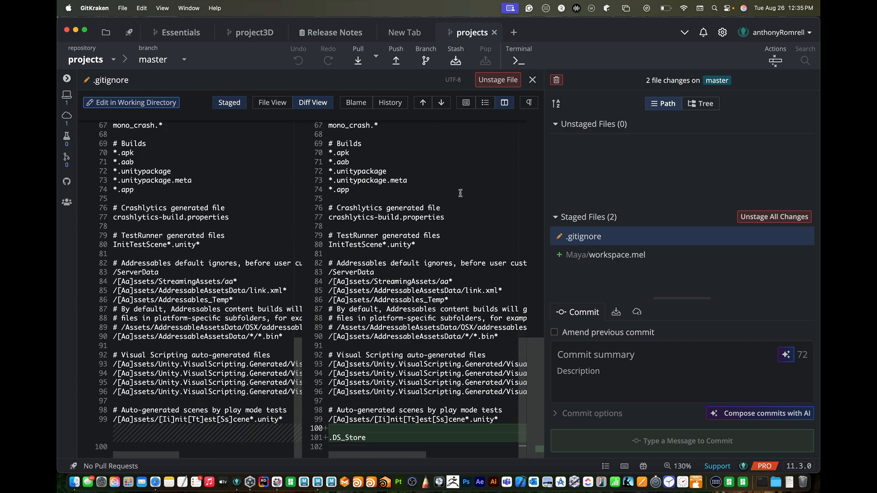
{"action": "scroll", "coordinate": [461, 193], "scroll_direction": "down", "scroll_amount": 6}
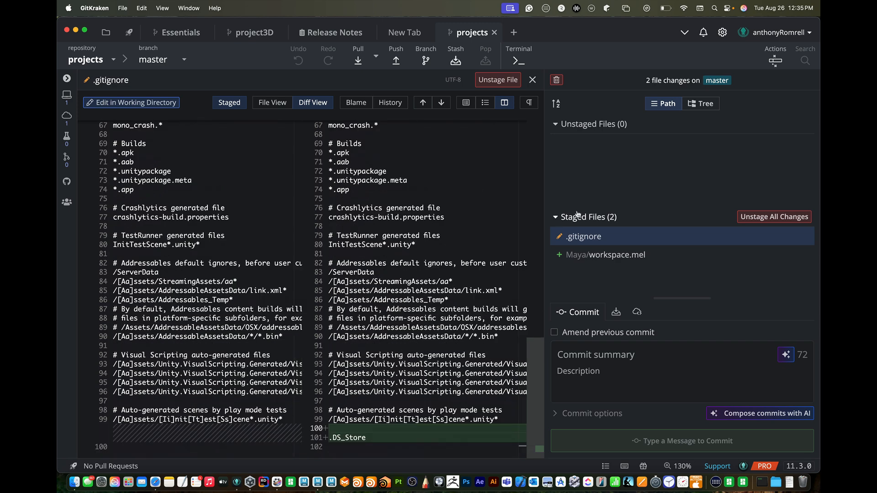
Switch to Finder and examine the generated project folders inside Maya, including the contents of the scenes folder.
{"action": "key", "text": "super+Tab"}
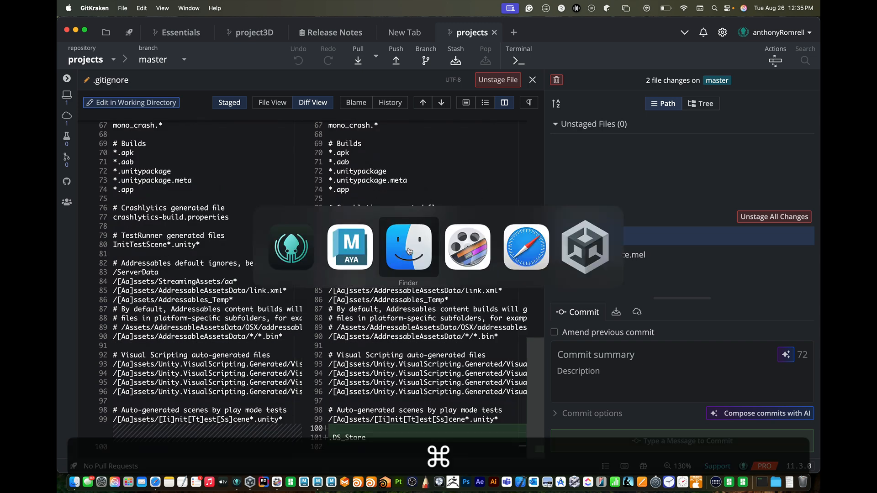
{"action": "left_click", "coordinate": [409, 251]}
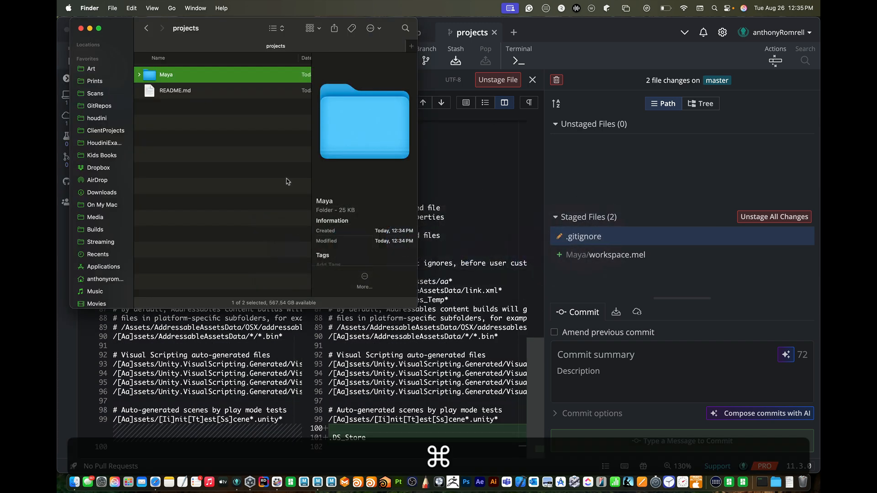
{"action": "double_click", "coordinate": [149, 76]}
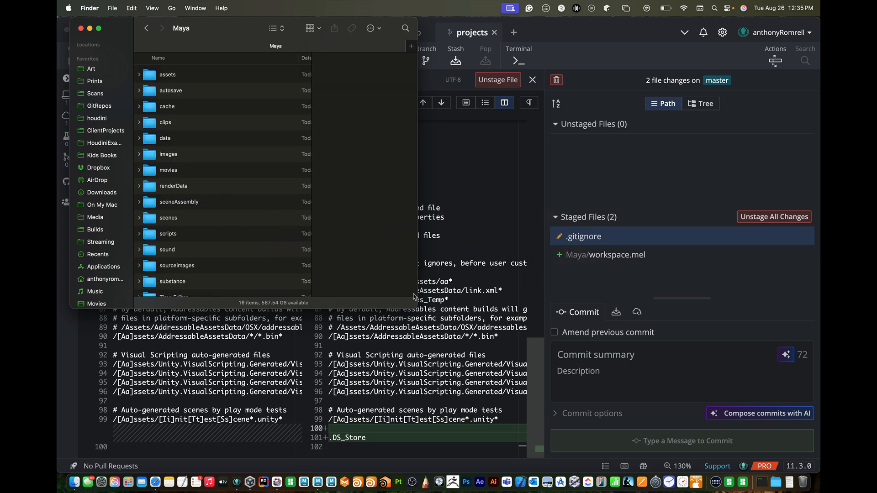
{"action": "left_click_drag", "start_coordinate": [412, 306], "coordinate": [444, 379]}
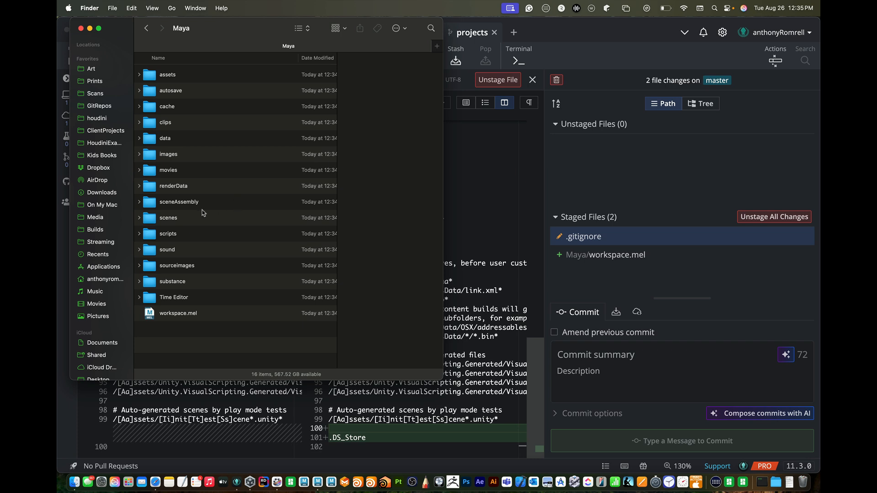
{"action": "double_click", "coordinate": [168, 219]}
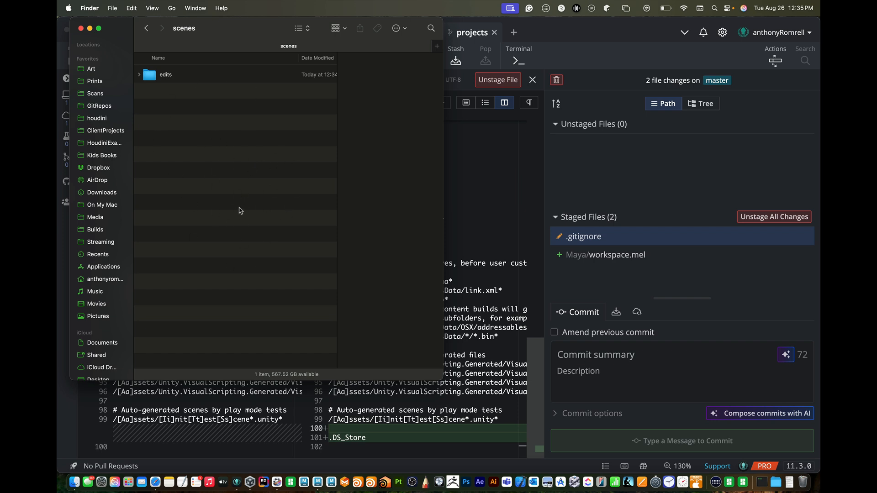
{"action": "left_click", "coordinate": [146, 28]}
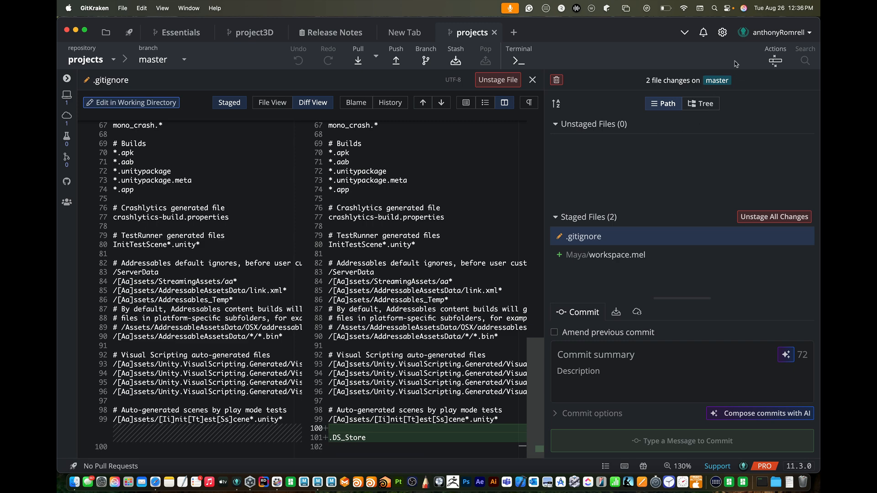
In GitKraken's repo-specific preferences, initialize LFS on the projects repository.
{"action": "left_click", "coordinate": [723, 33]}
{"action": "scroll", "coordinate": [128, 395], "scroll_direction": "down", "scroll_amount": 2}
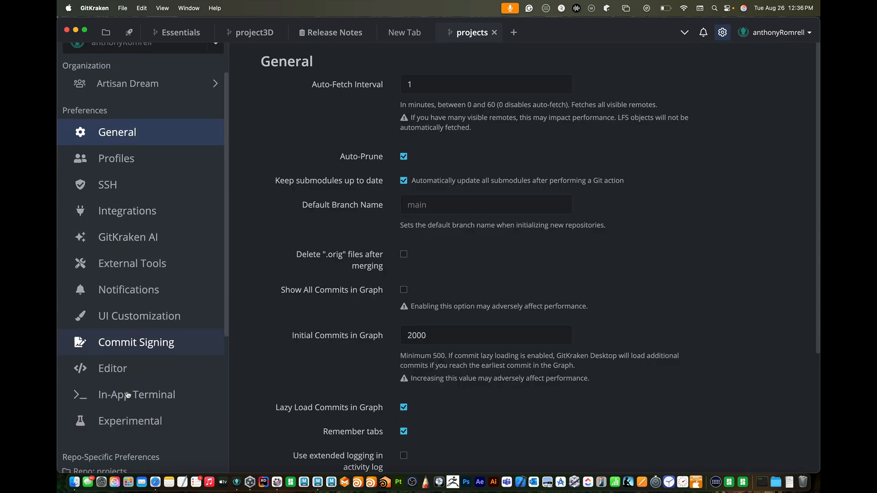
{"action": "scroll", "coordinate": [128, 395], "scroll_direction": "down", "scroll_amount": 5}
{"action": "left_click", "coordinate": [120, 408]}
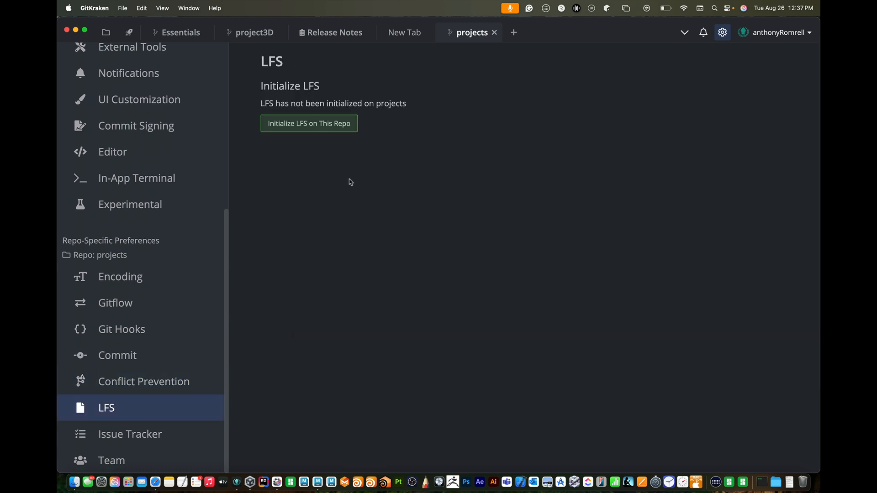
{"action": "left_click", "coordinate": [315, 129]}
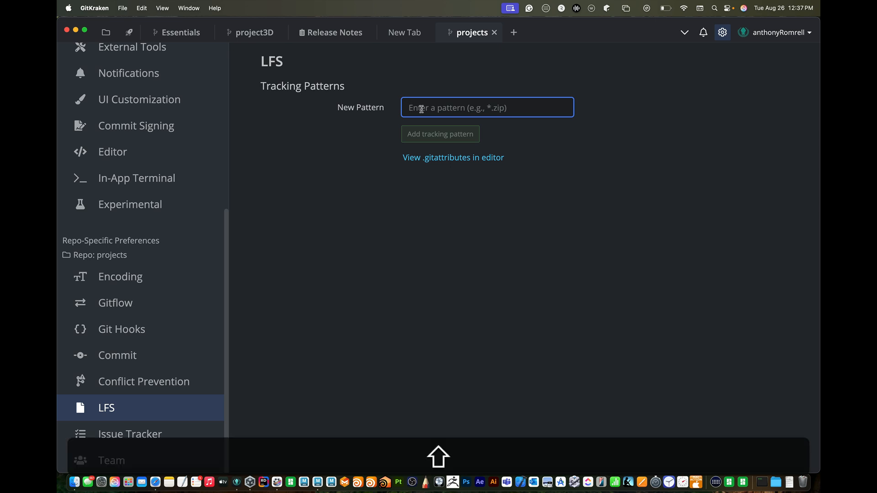
Try adding "*.pnd, *.psd" as a combined LFS tracking pattern, and remove that pattern from the list.
{"action": "type", "text": "*.pnd"}
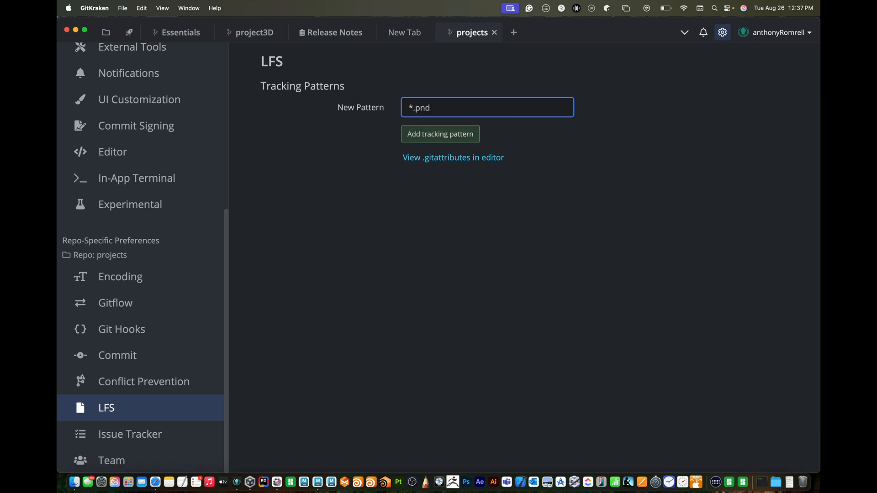
{"action": "type", "text": ","}
{"action": "type", "text": "*"}
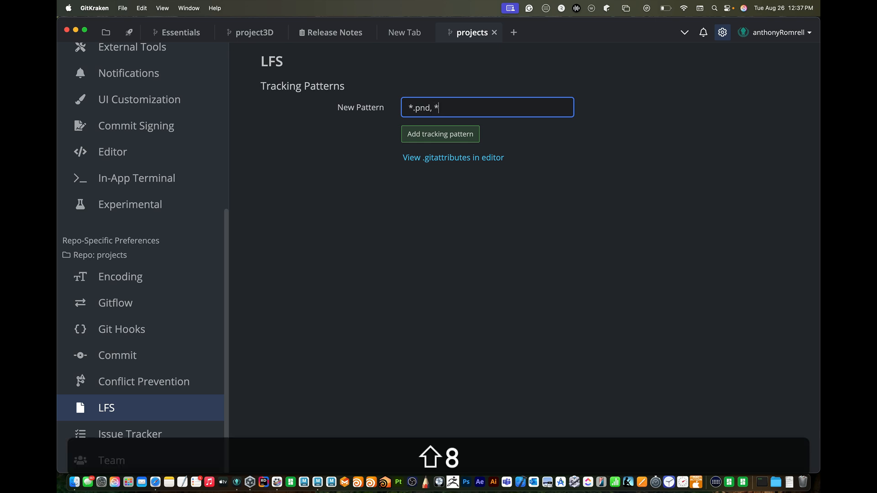
{"action": "type", "text": ".psd"}
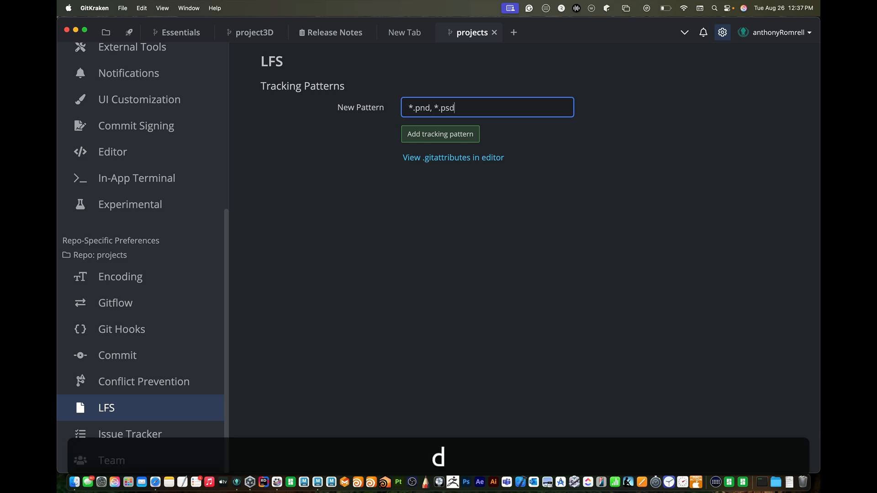
{"action": "key", "text": "BackSpace"}
{"action": "type", "text": ","}
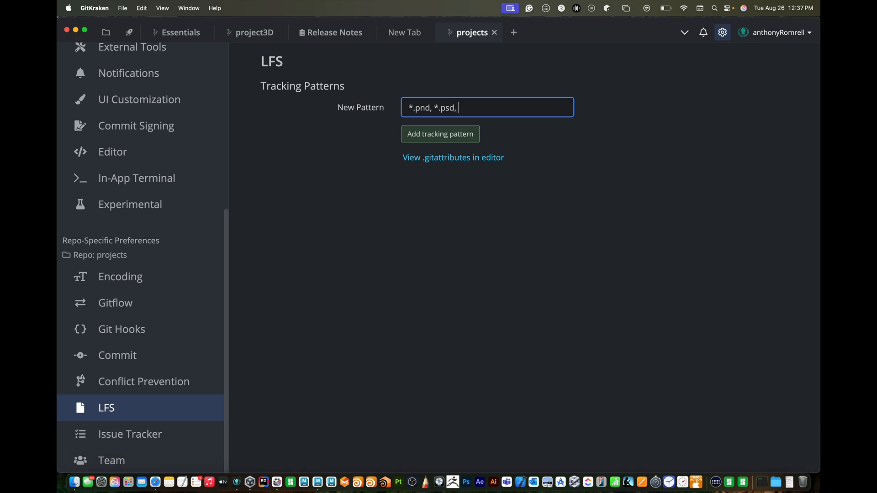
{"action": "key", "text": "BackSpace"}
{"action": "left_click", "coordinate": [442, 136]}
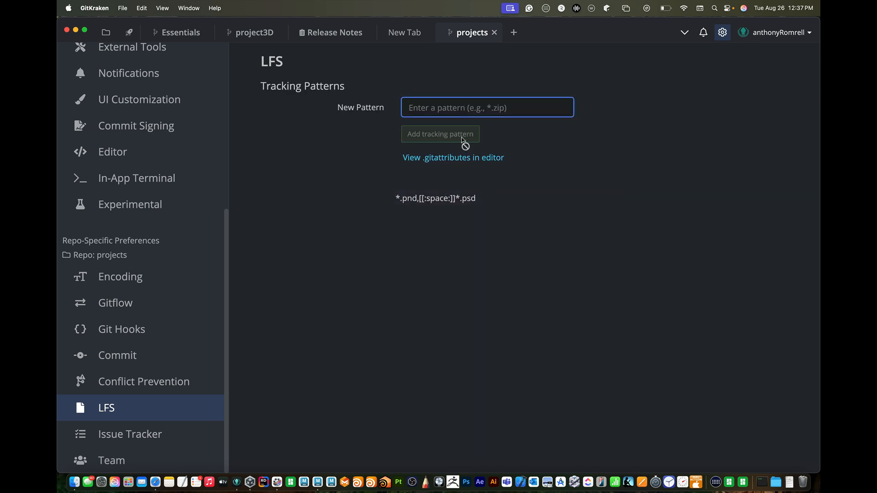
{"action": "left_click", "coordinate": [588, 200]}
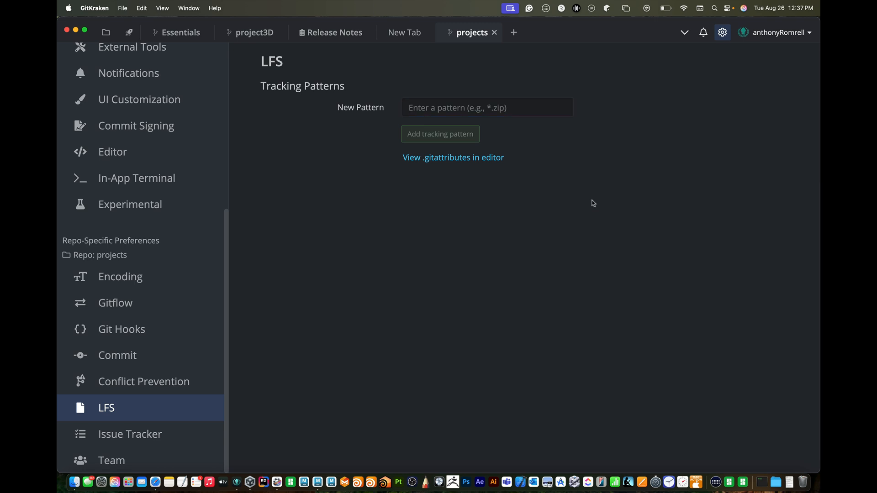
Add *.png as an LFS tracking pattern for the projects repository.
{"action": "left_click", "coordinate": [328, 127]}
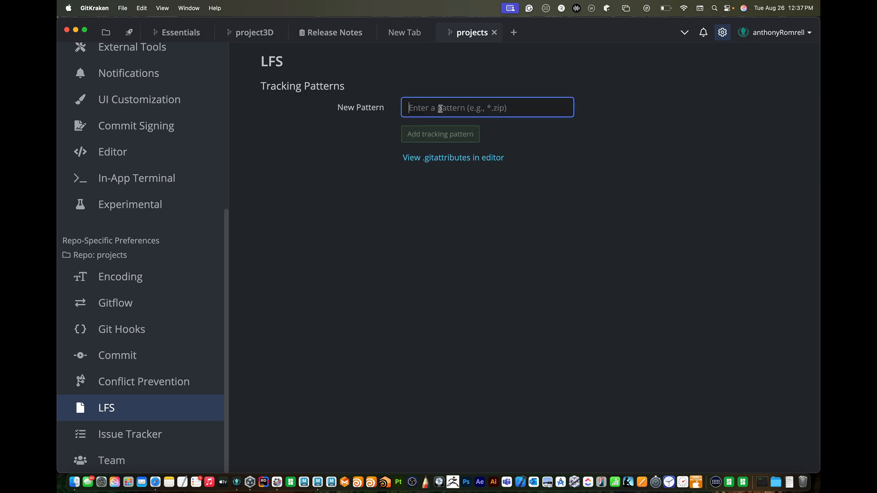
{"action": "key", "text": "shift"}
{"action": "type", "text": "*.p"}
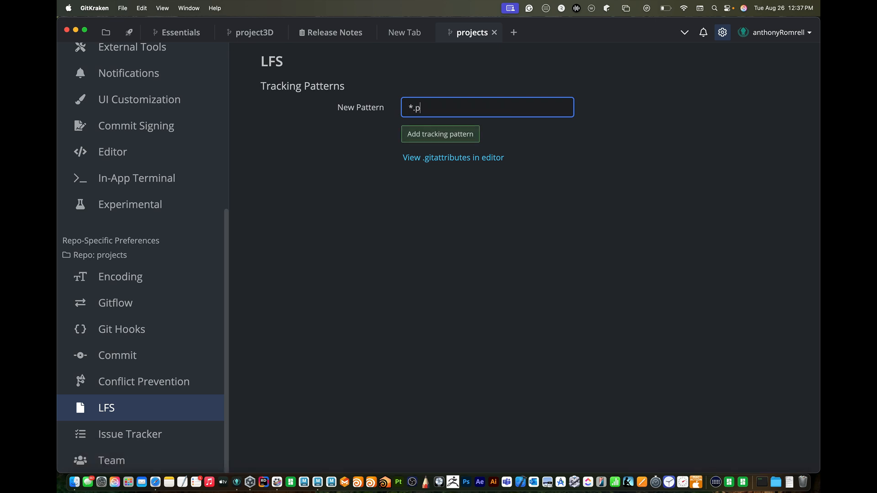
{"action": "type", "text": "ng"}
{"action": "key", "text": "Return"}
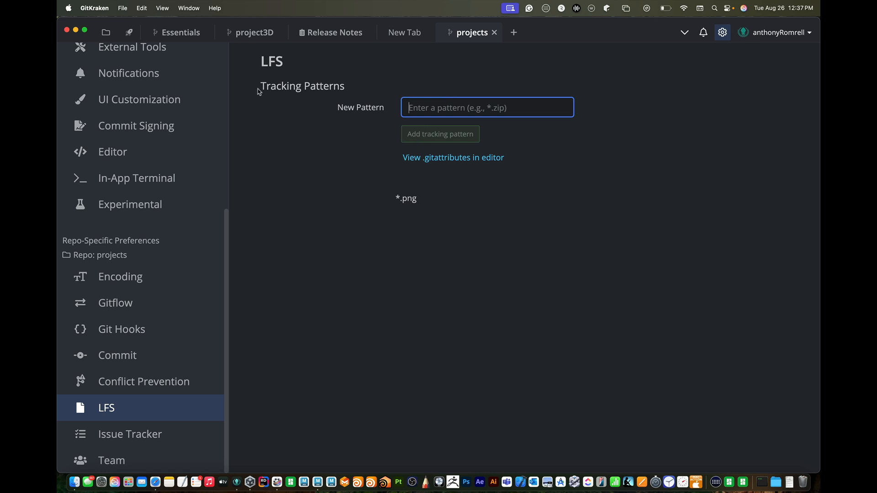
Leave the preferences, review the unstaged .gitattributes file and stage it.
{"action": "scroll", "coordinate": [130, 126], "scroll_direction": "up", "scroll_amount": 6}
{"action": "left_click", "coordinate": [117, 56]}
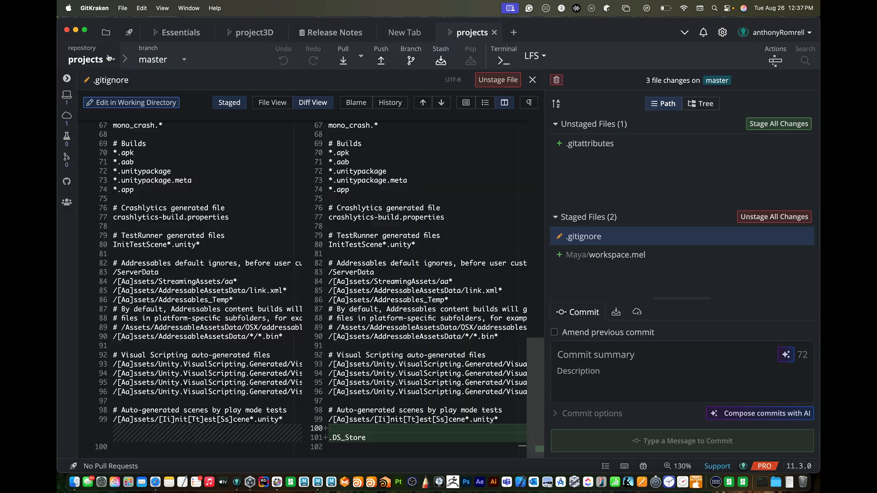
{"action": "left_click", "coordinate": [599, 144]}
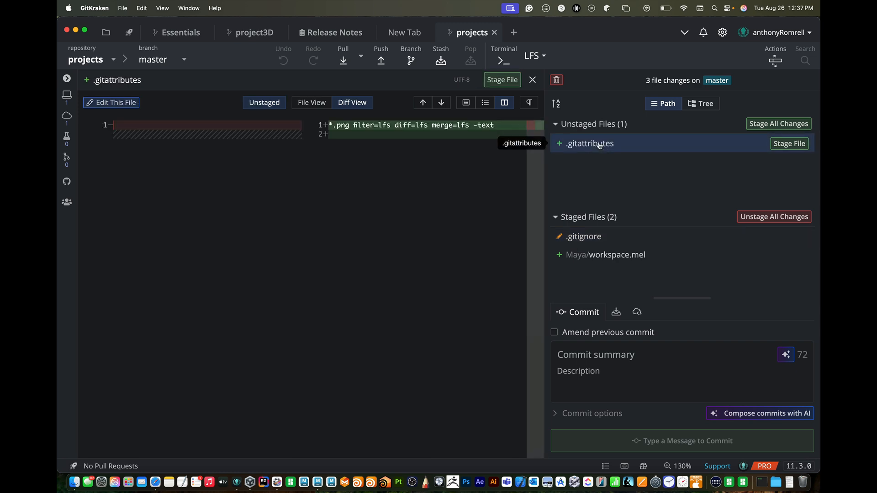
{"action": "left_click", "coordinate": [789, 144]}
Review the staged changes in .gitignore and unstage that file.
{"action": "left_click", "coordinate": [587, 256]}
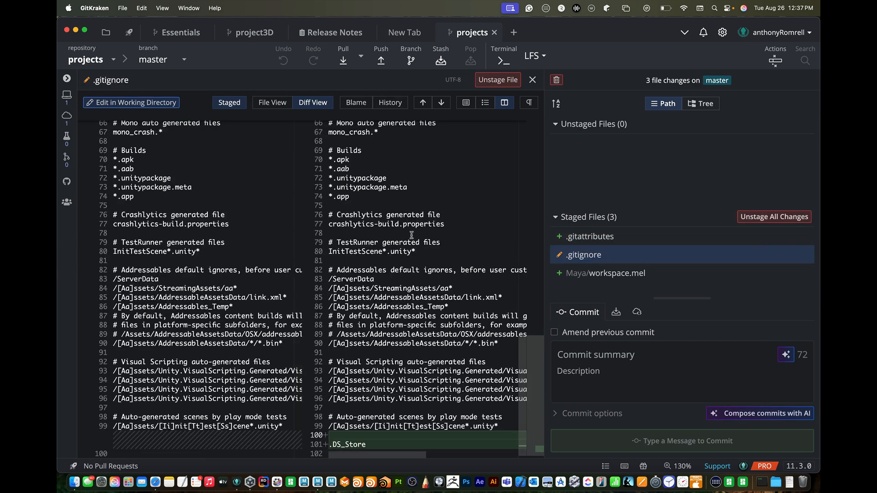
{"action": "scroll", "coordinate": [400, 279], "scroll_direction": "down", "scroll_amount": 1}
{"action": "scroll", "coordinate": [400, 279], "scroll_direction": "up", "scroll_amount": 10}
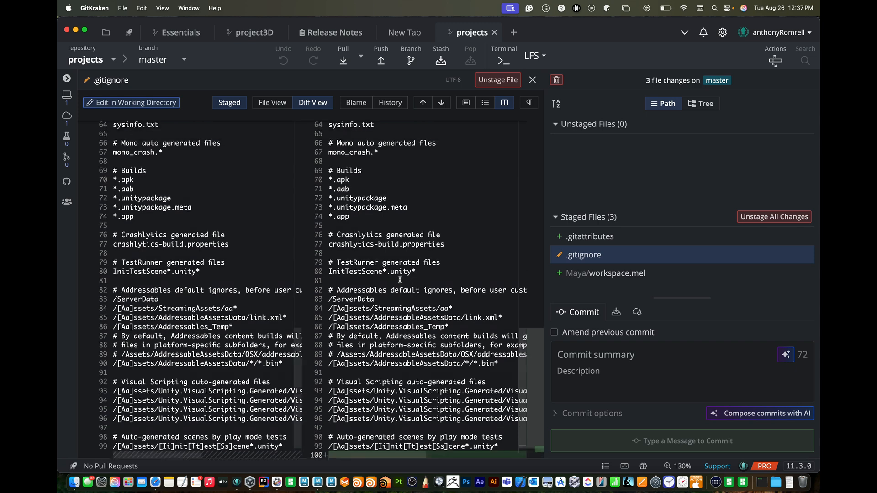
{"action": "scroll", "coordinate": [400, 279], "scroll_direction": "down", "scroll_amount": 8}
{"action": "scroll", "coordinate": [400, 279], "scroll_direction": "down", "scroll_amount": 3}
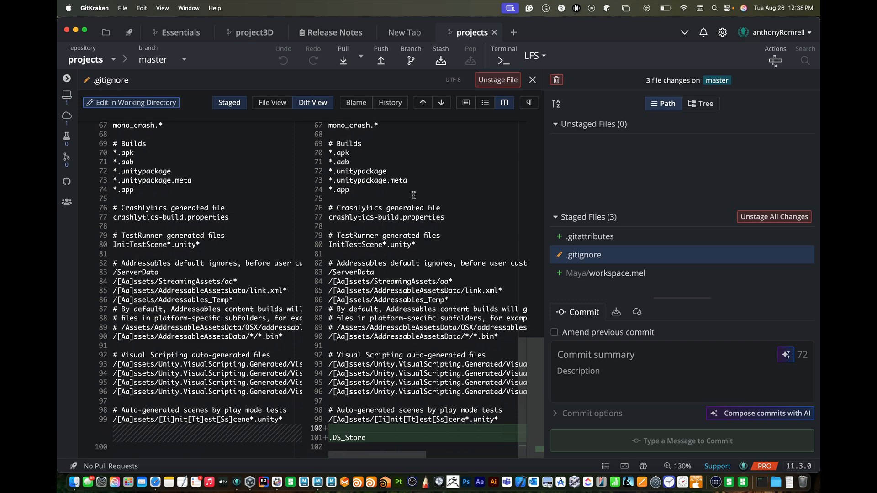
{"action": "scroll", "coordinate": [378, 142], "scroll_direction": "up", "scroll_amount": 15}
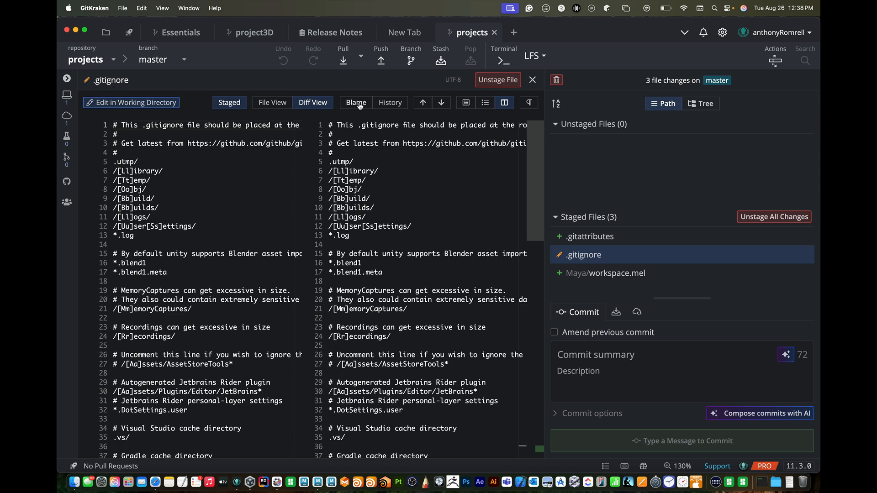
{"action": "left_click", "coordinate": [574, 254]}
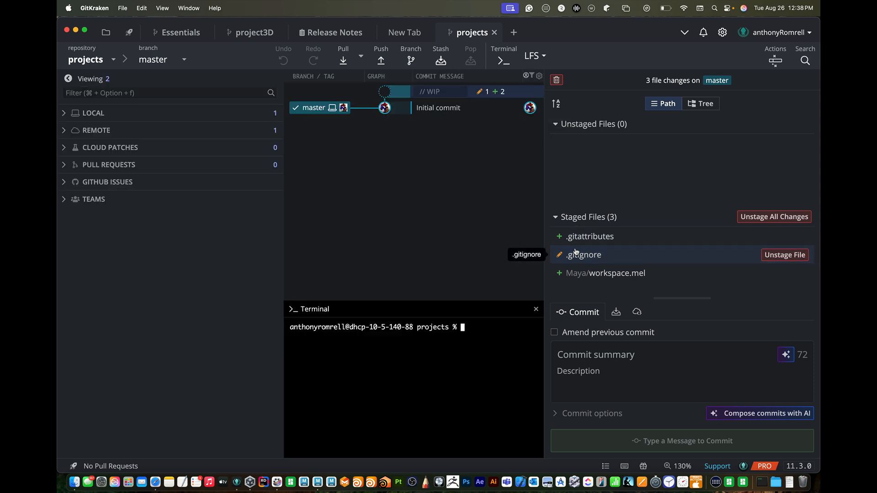
{"action": "left_click", "coordinate": [781, 255]}
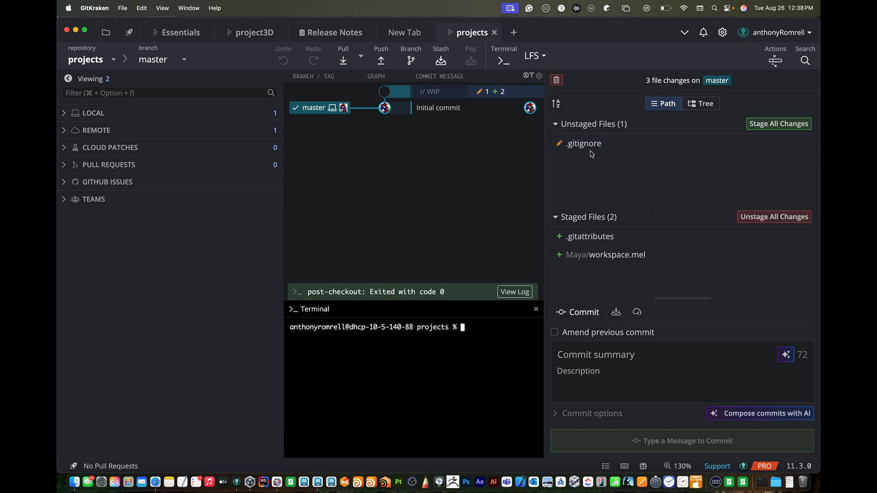
Add a *.mb line below *.app in the Builds section of .gitignore, close the file and stage all changes.
{"action": "left_click", "coordinate": [590, 148]}
{"action": "left_click", "coordinate": [128, 104]}
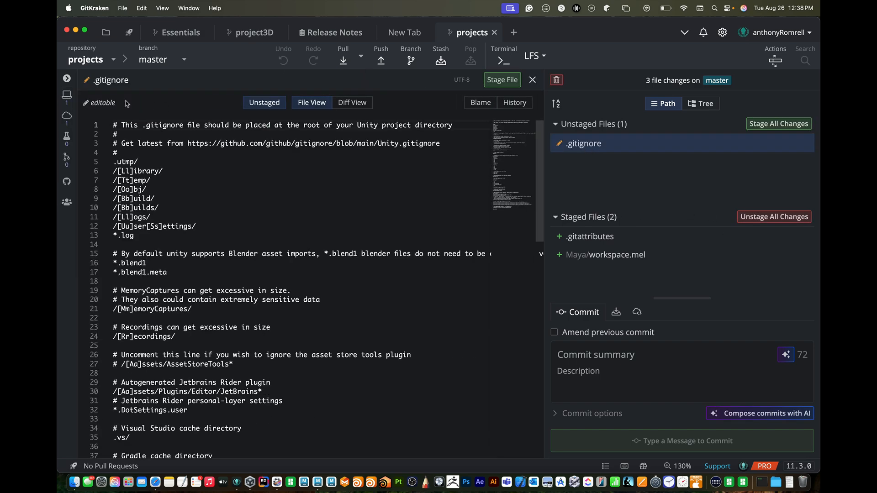
{"action": "scroll", "coordinate": [174, 221], "scroll_direction": "down", "scroll_amount": 15}
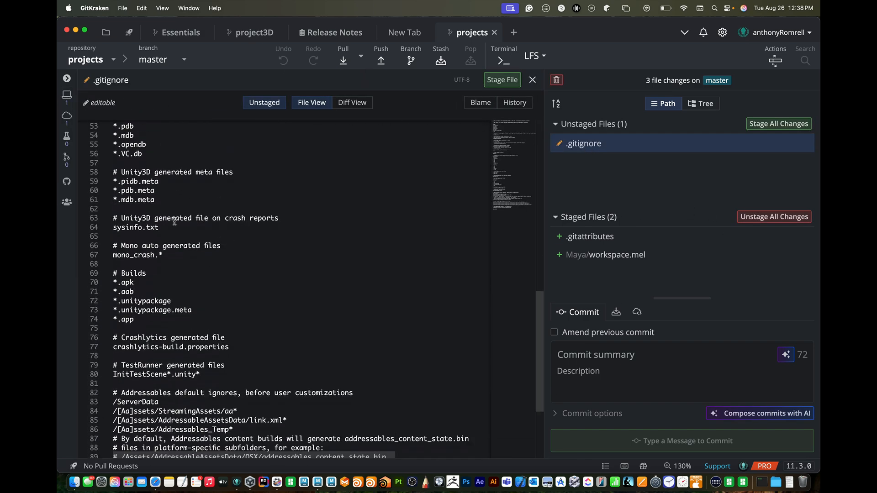
{"action": "left_click", "coordinate": [122, 242]}
{"action": "key", "text": "Return"}
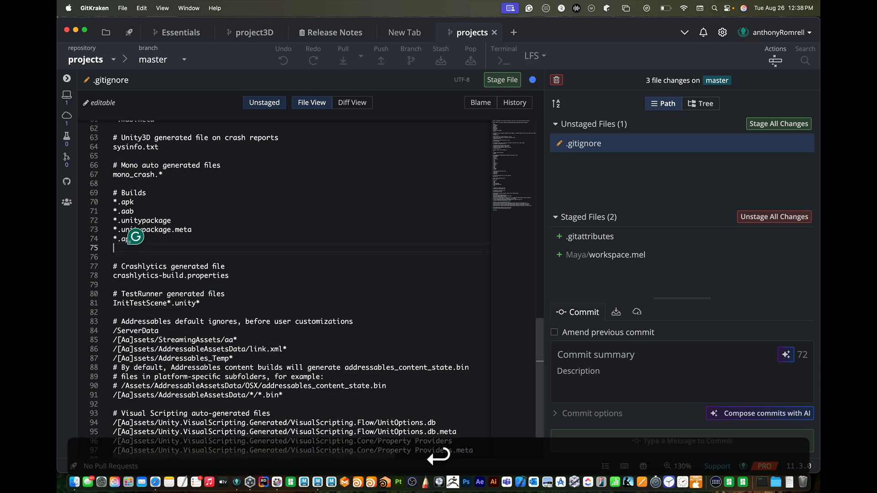
{"action": "type", "text": "*"}
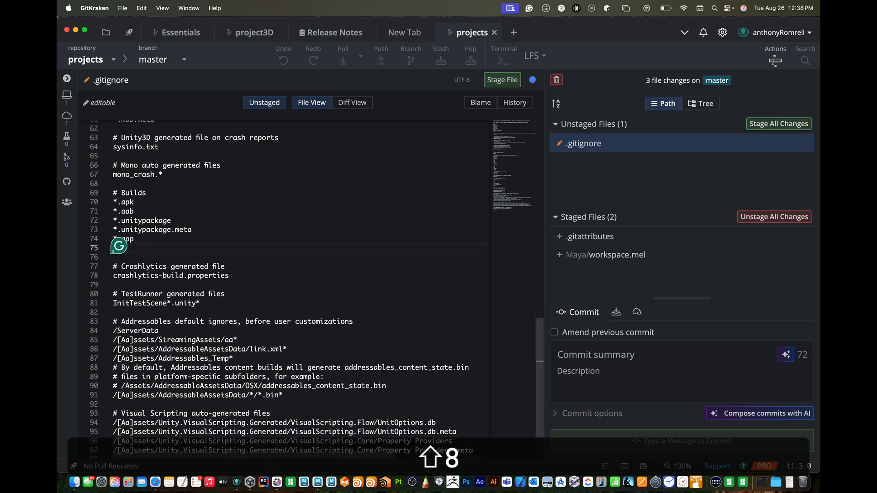
{"action": "type", "text": ".mb"}
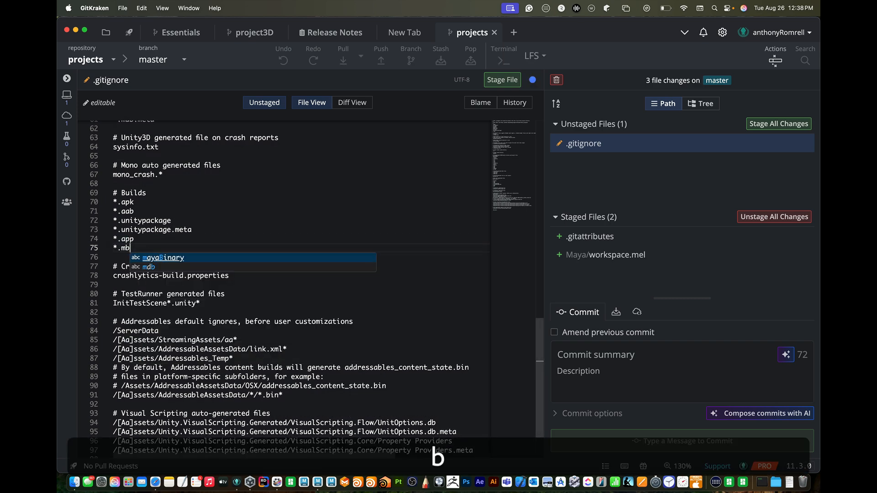
{"action": "key", "text": "Escape"}
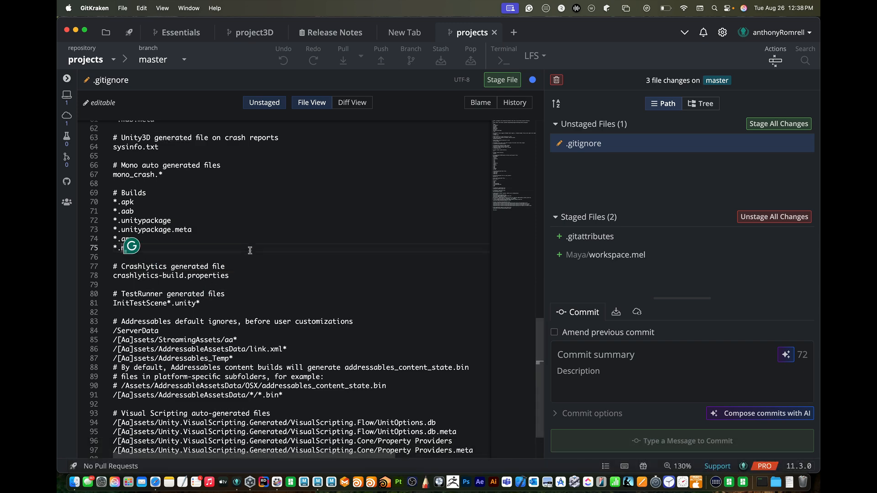
{"action": "scroll", "coordinate": [378, 196], "scroll_direction": "up", "scroll_amount": 15}
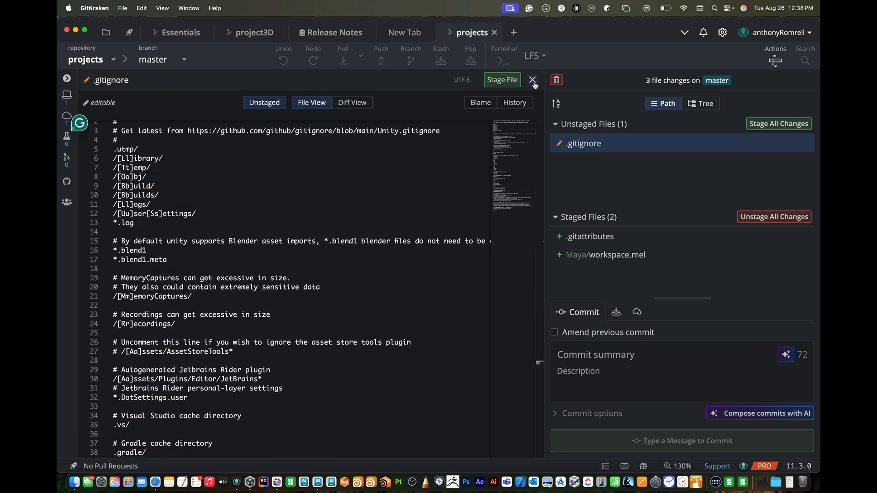
{"action": "left_click", "coordinate": [532, 80]}
{"action": "left_click", "coordinate": [434, 263]}
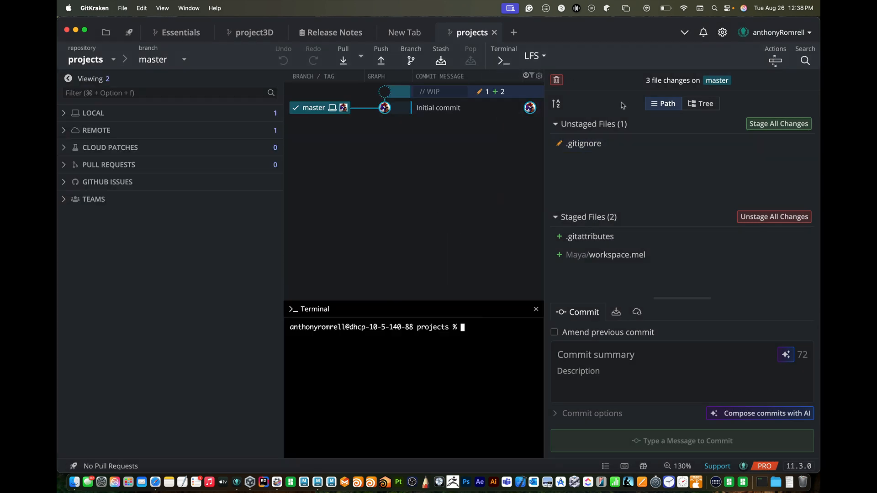
{"action": "left_click", "coordinate": [771, 124]}
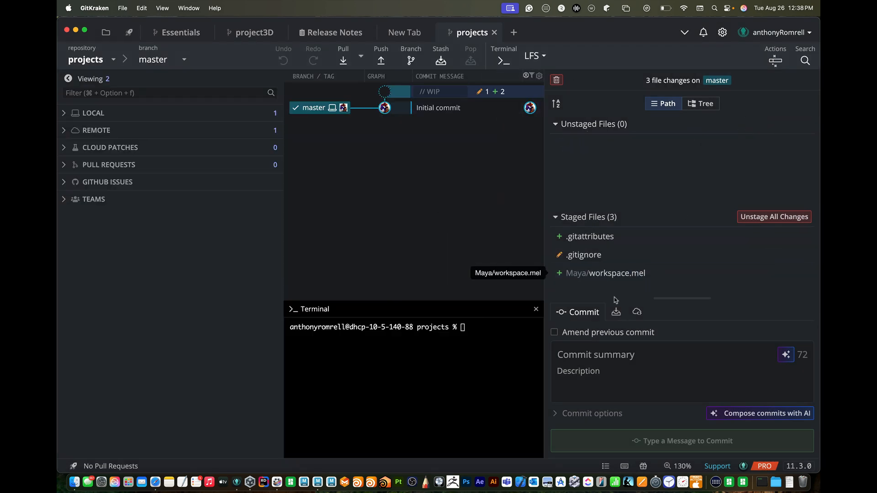
Commit the staged files with the summary "Project Start" and push the commit to origin/master.
{"action": "key", "text": "shift"}
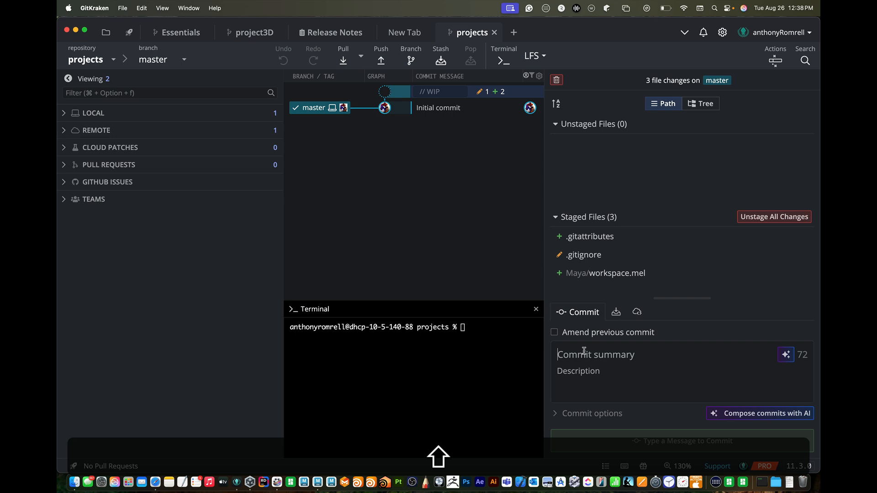
{"action": "type", "text": "Pro"}
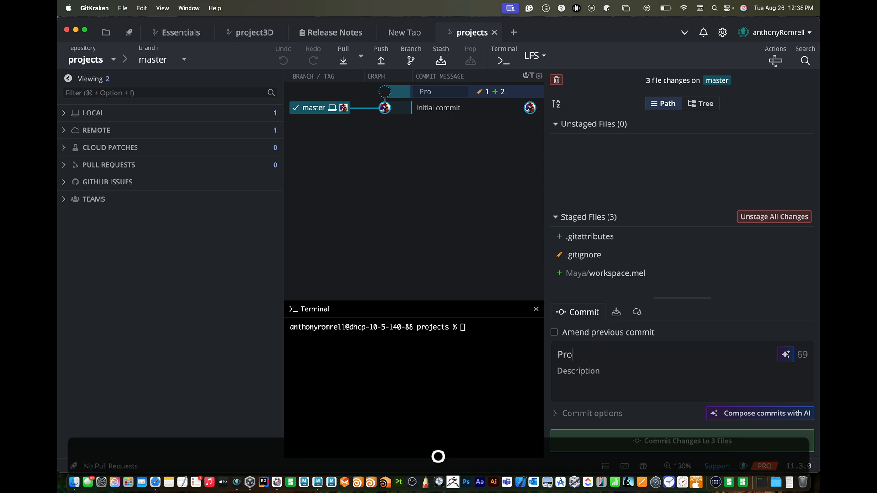
{"action": "type", "text": "ject S"}
{"action": "key", "text": "BackSpace"}
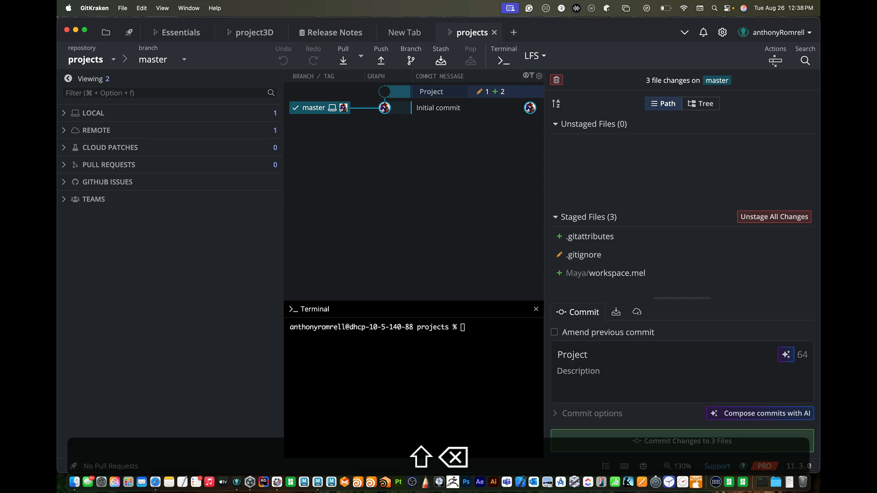
{"action": "type", "text": "Start"}
{"action": "key", "text": "Return"}
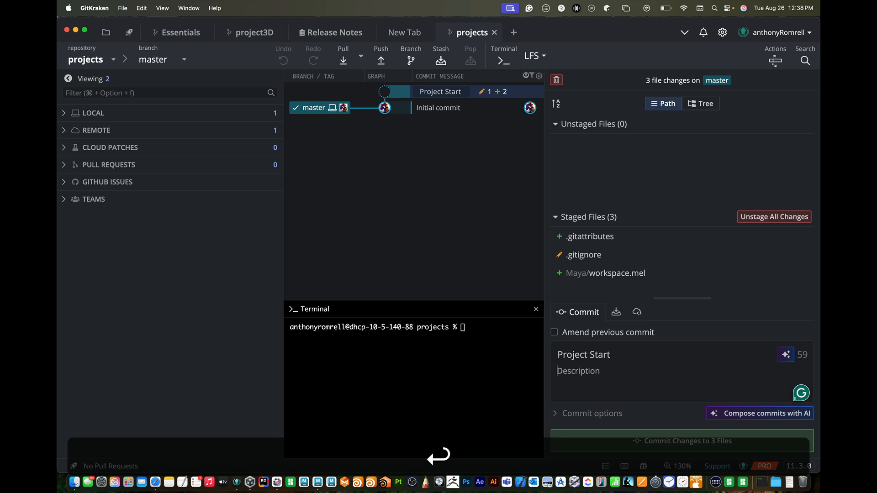
{"action": "left_click", "coordinate": [651, 443]}
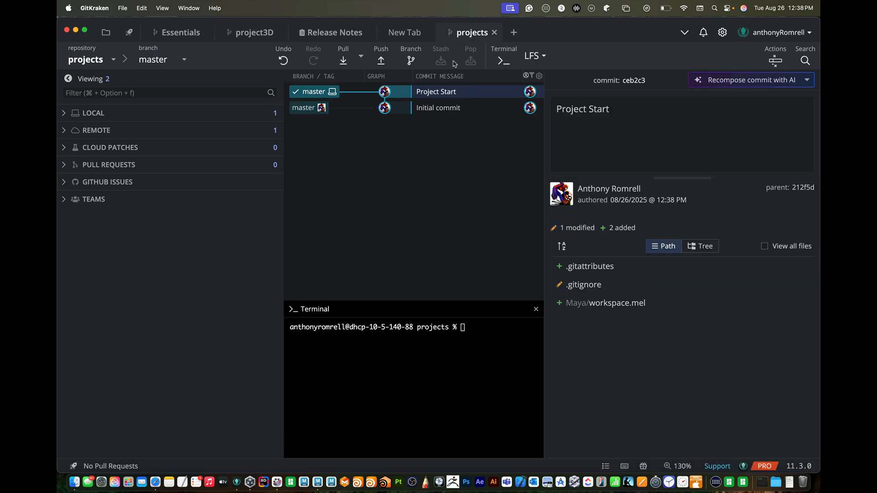
{"action": "left_click", "coordinate": [381, 61]}
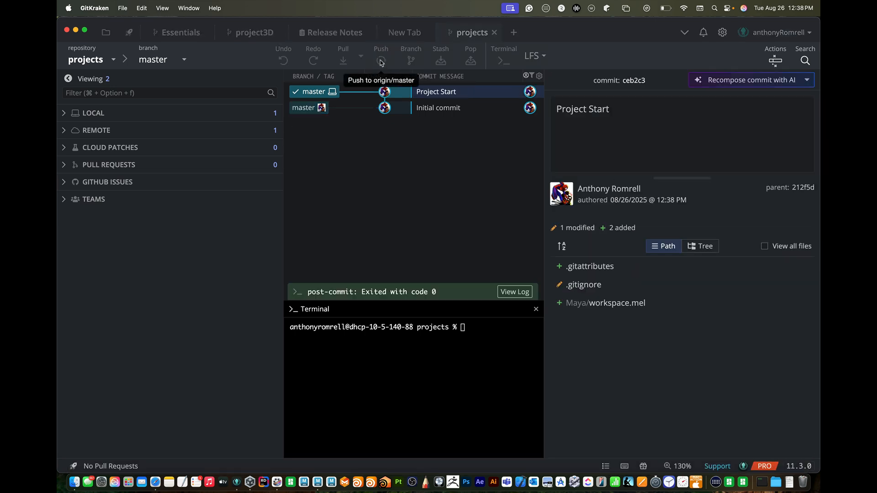